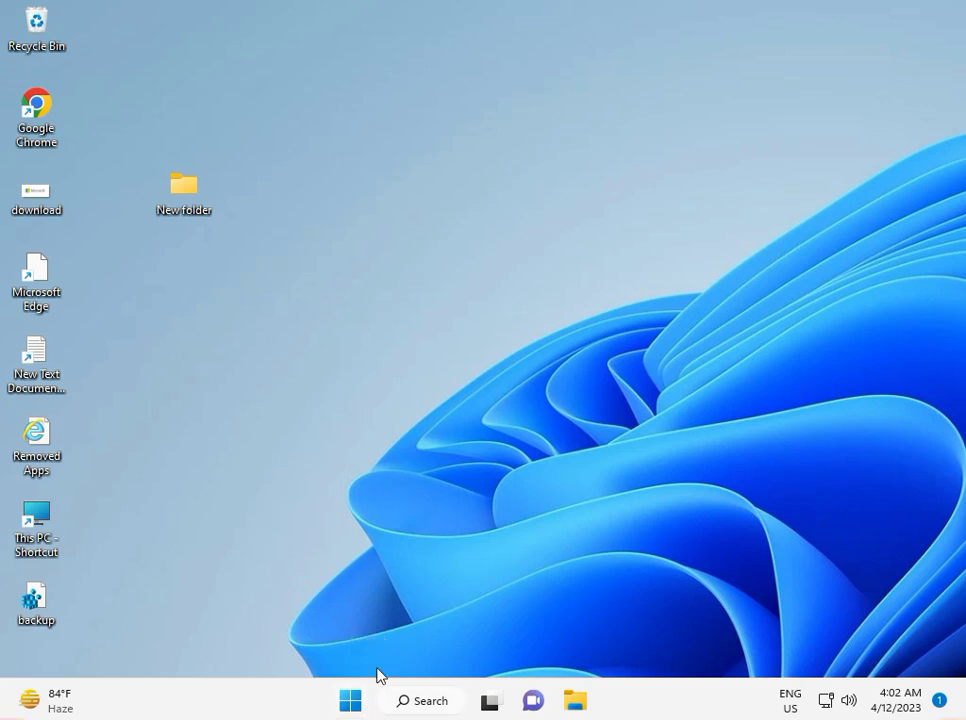
Step: Review the available updates on the Windows Update page of Settings and close Settings
click(351, 702)
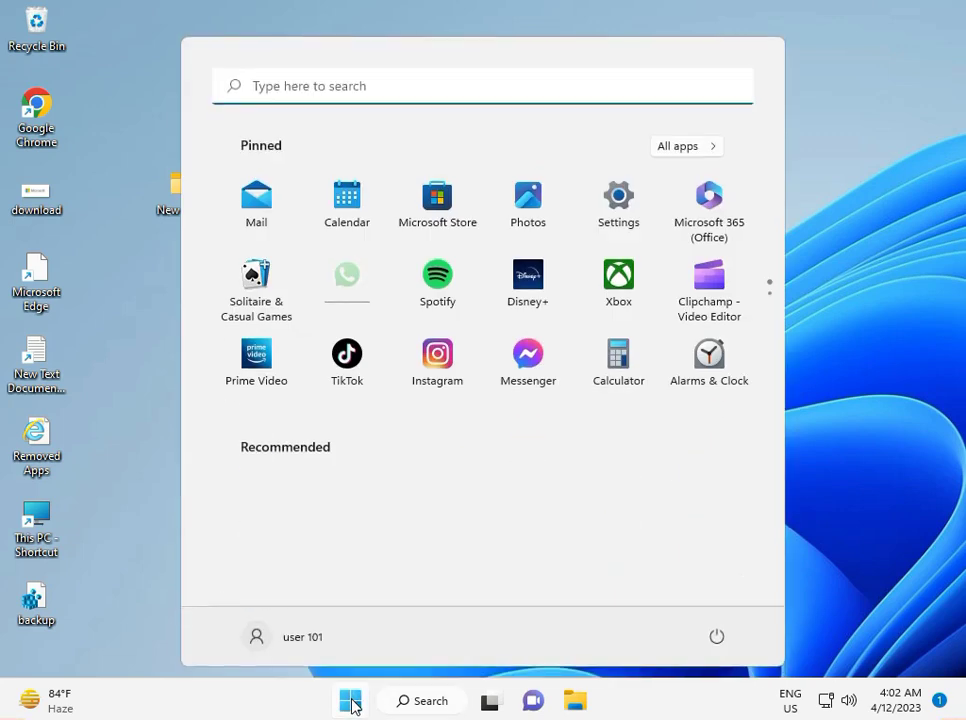
click(620, 197)
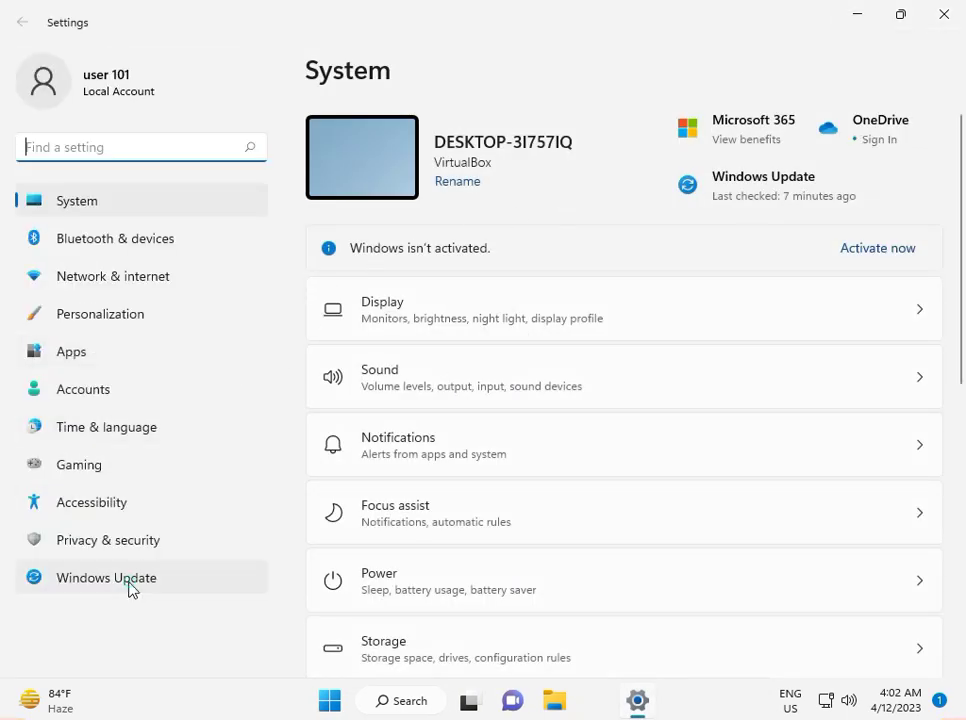
click(131, 589)
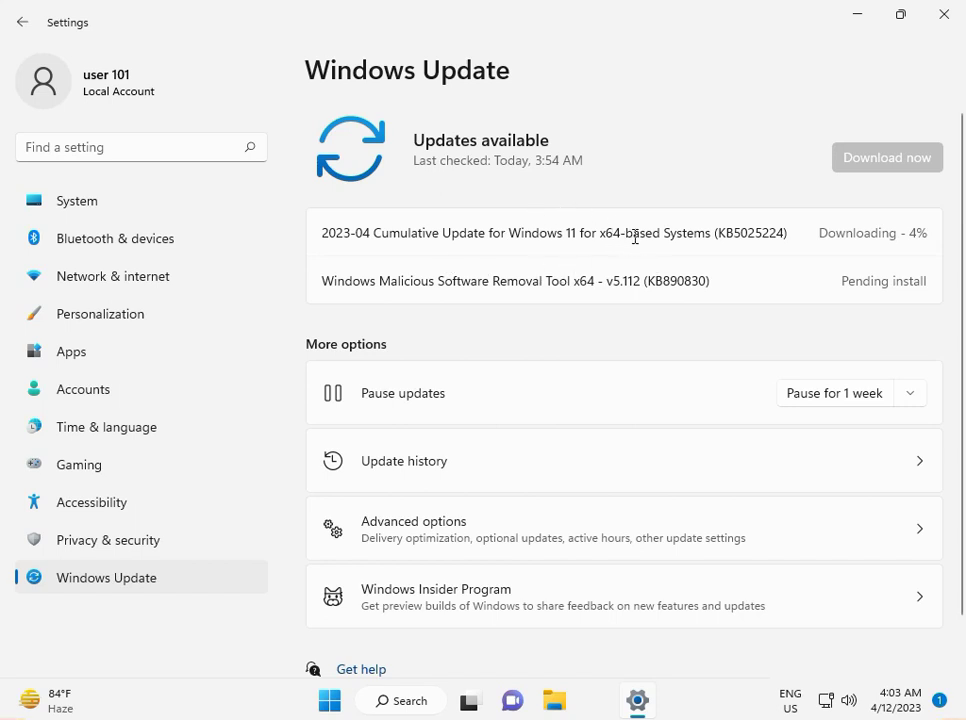
click(943, 17)
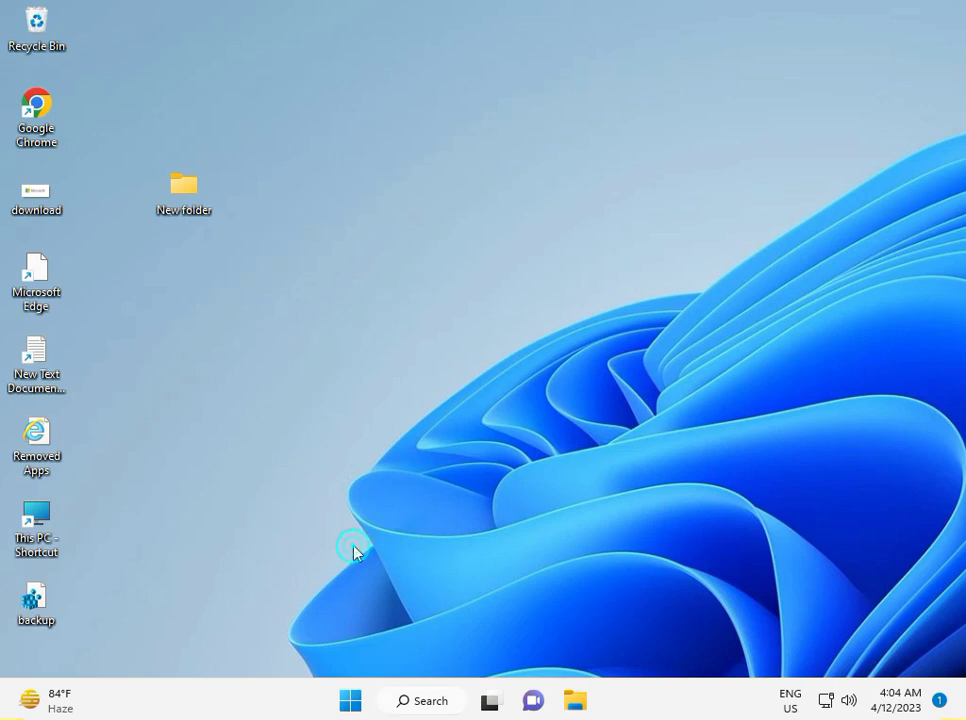
Step: Open System Configuration by running msconfig
key(super+r)
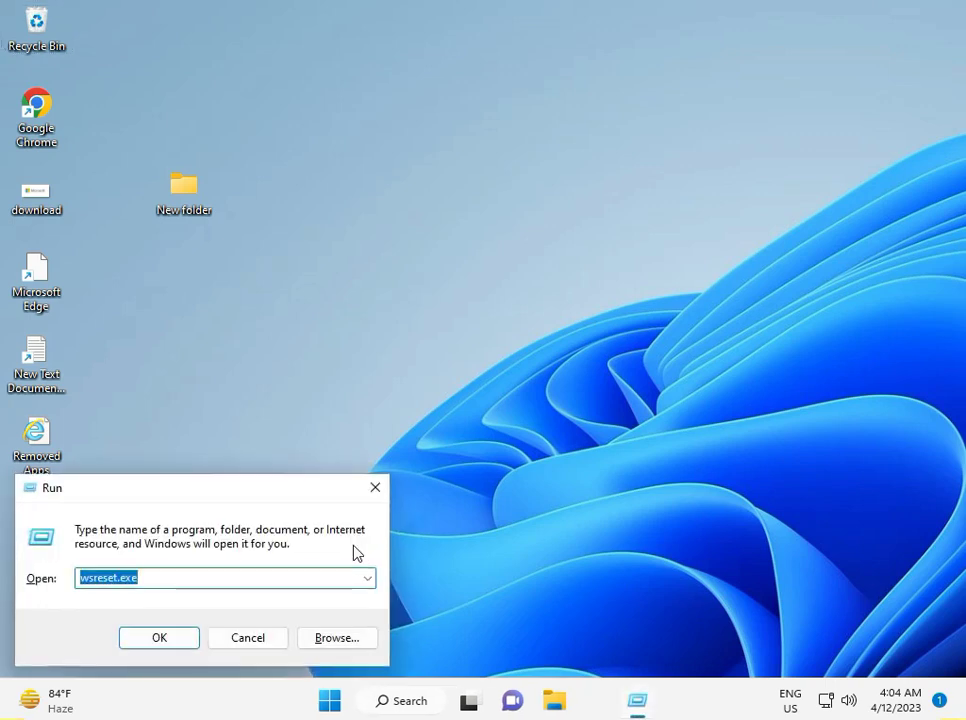
text(m)
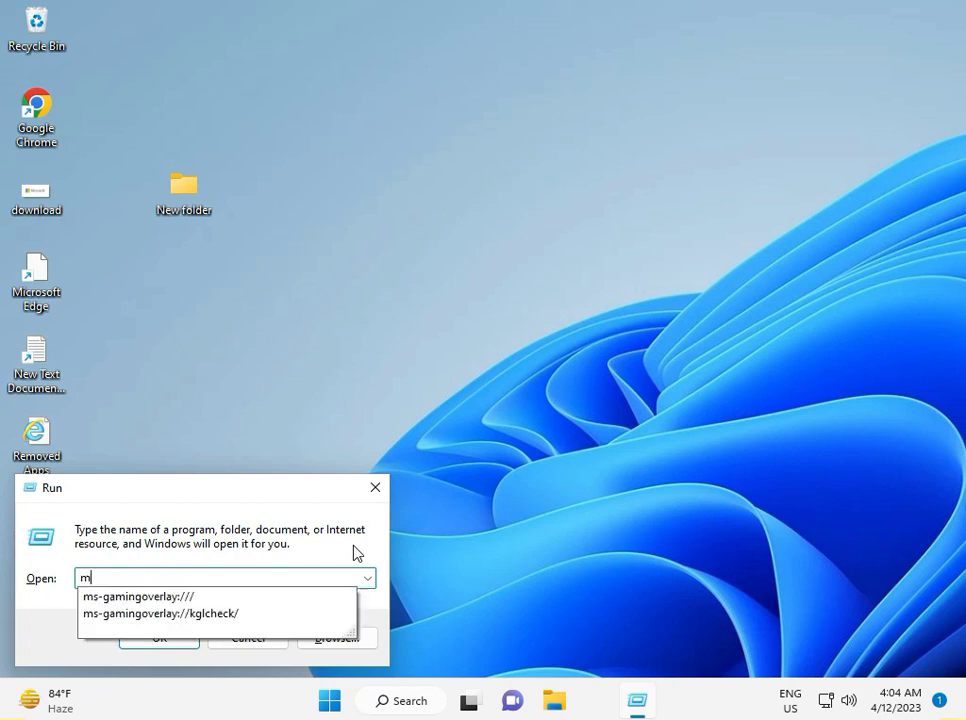
text(sco)
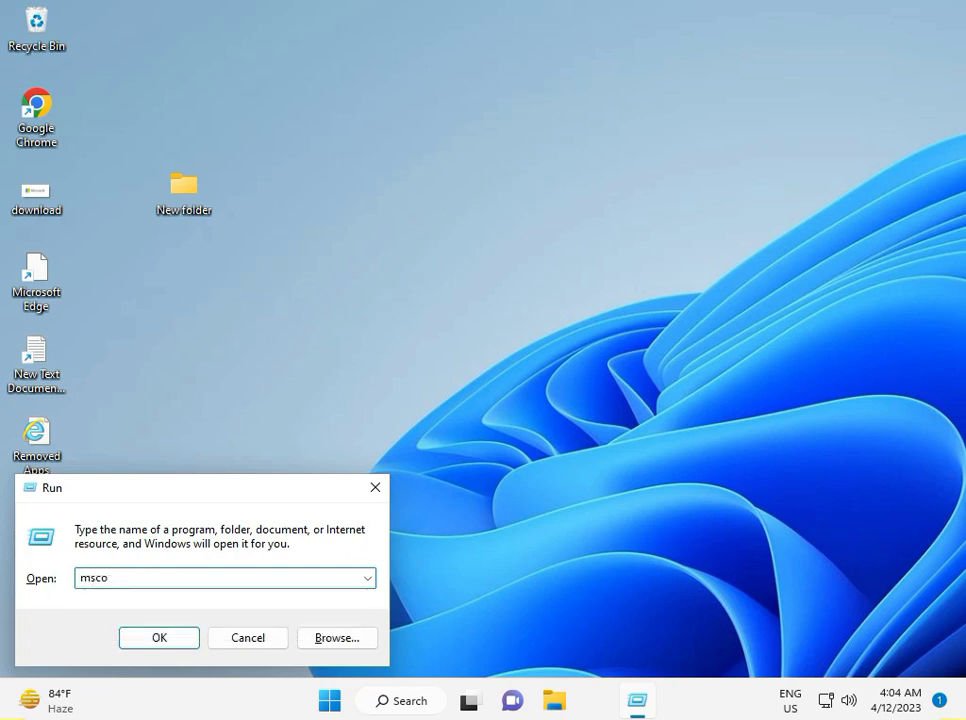
text(nfig)
key(Return)
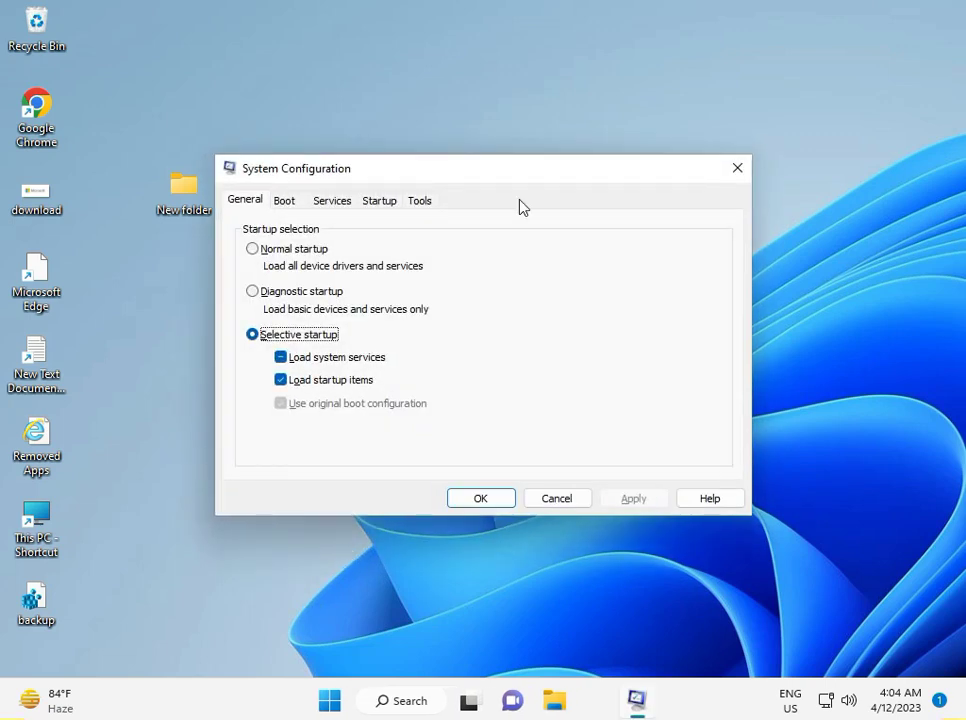
Step: Hide all Microsoft services in the System Configuration services list and open the startup apps in Task Manager
click(338, 201)
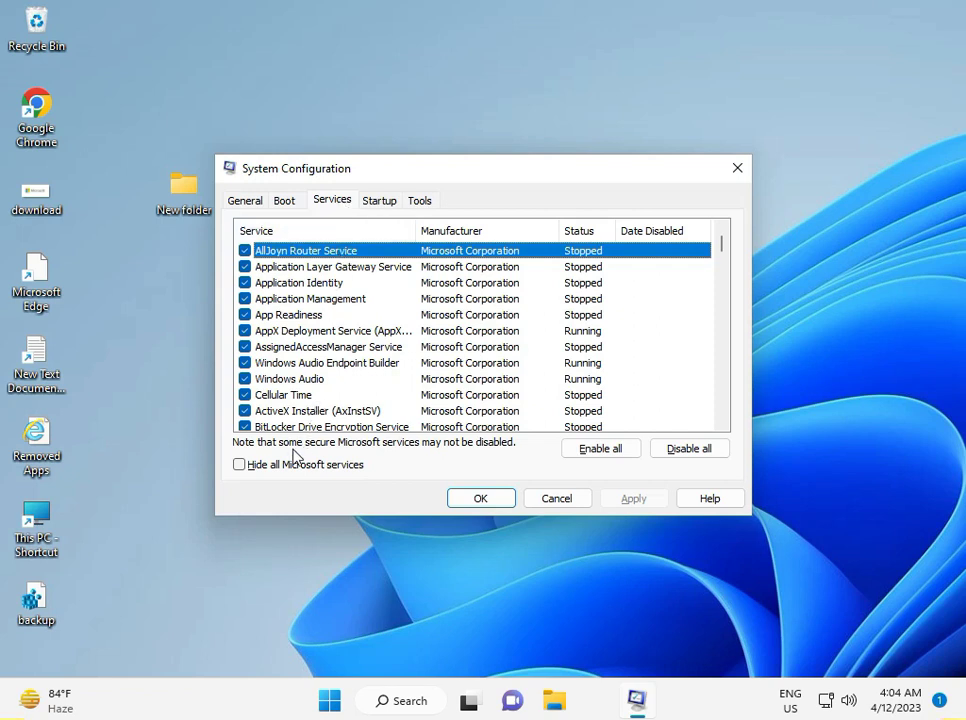
click(240, 466)
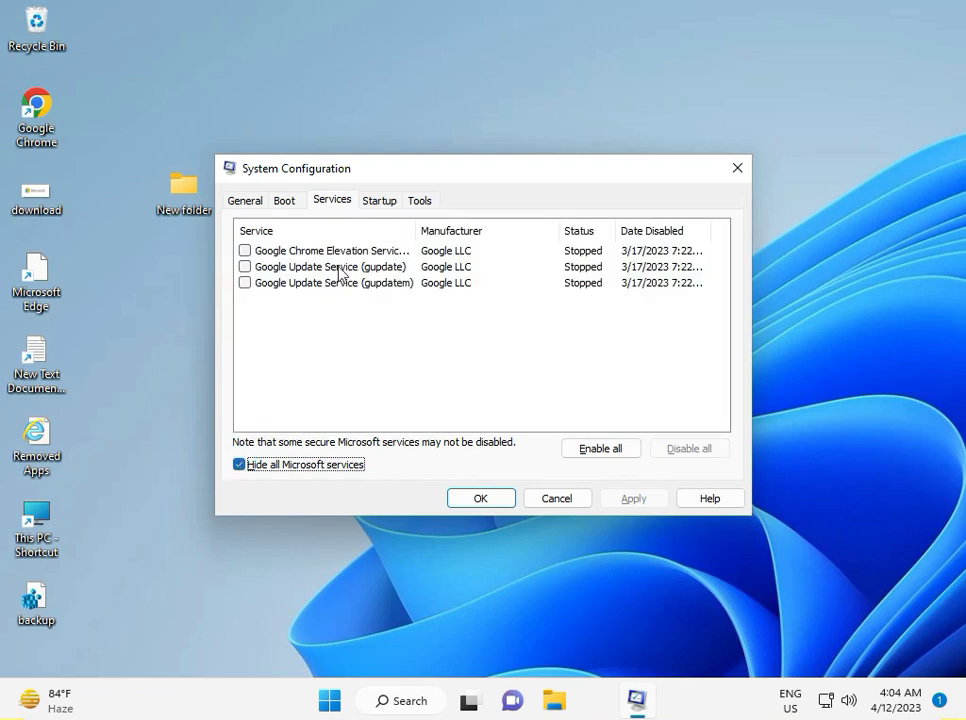
click(378, 201)
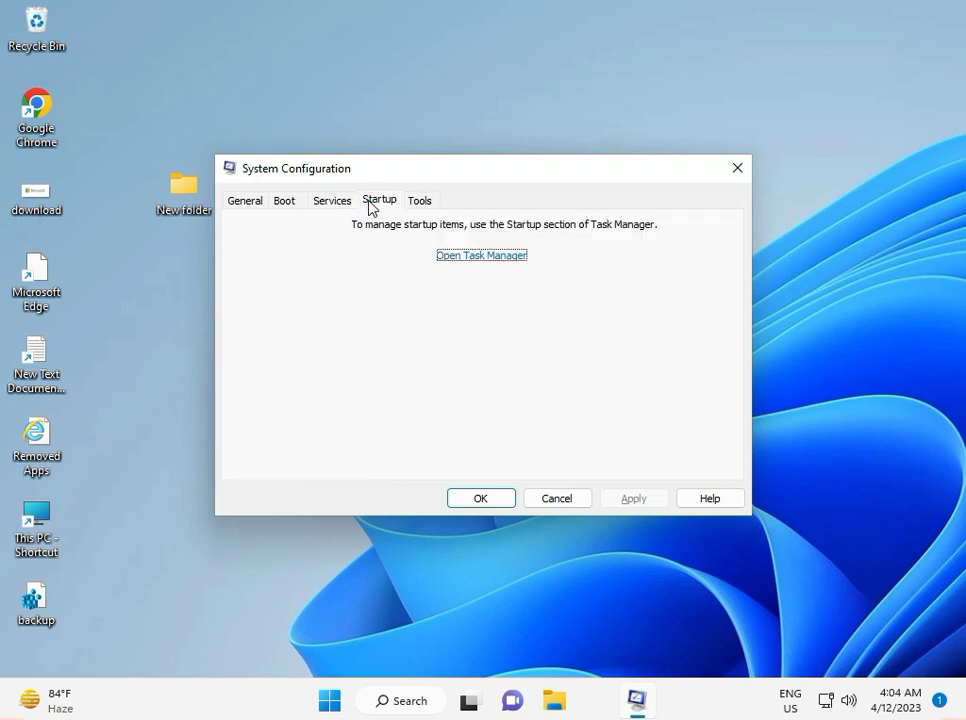
click(456, 262)
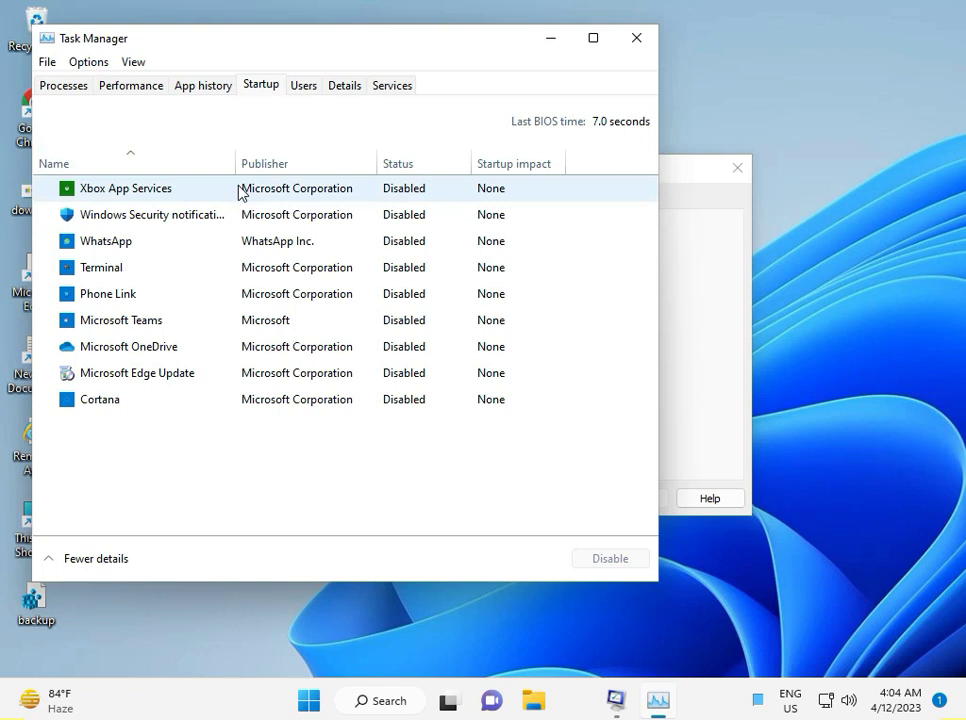
Step: Enable Xbox App Services at startup and disable it again
click(391, 197)
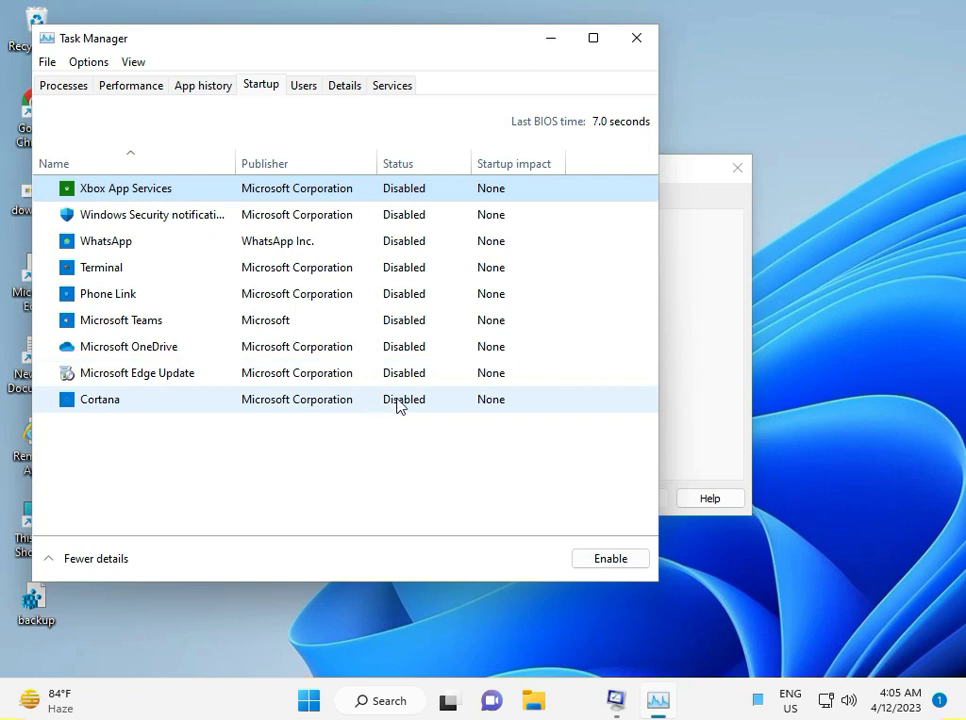
click(384, 210)
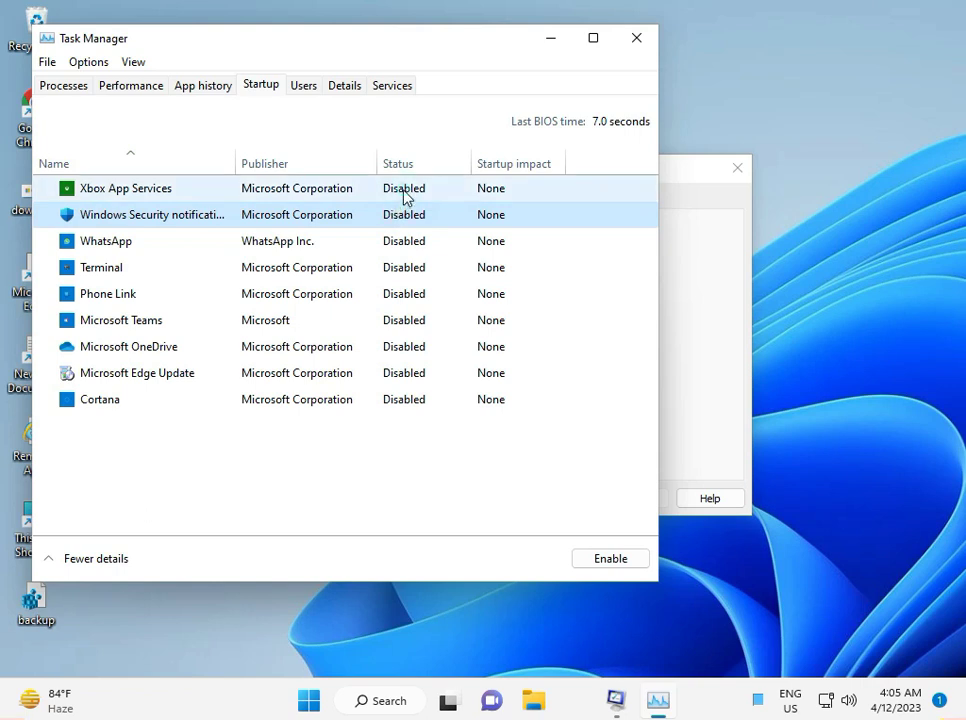
click(401, 194)
click(597, 566)
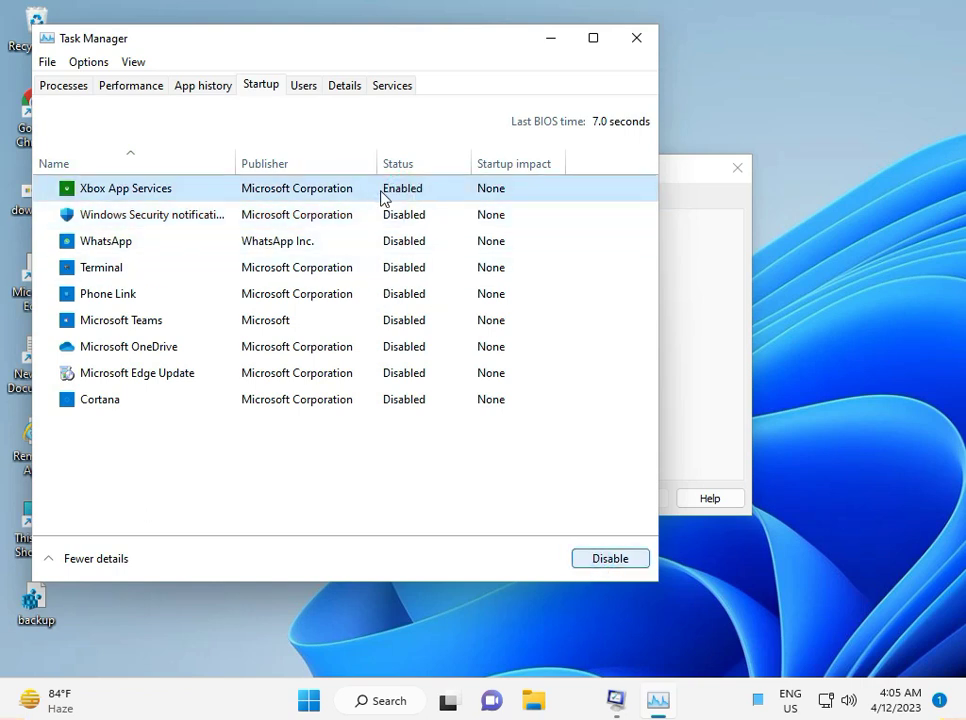
click(384, 190)
click(601, 556)
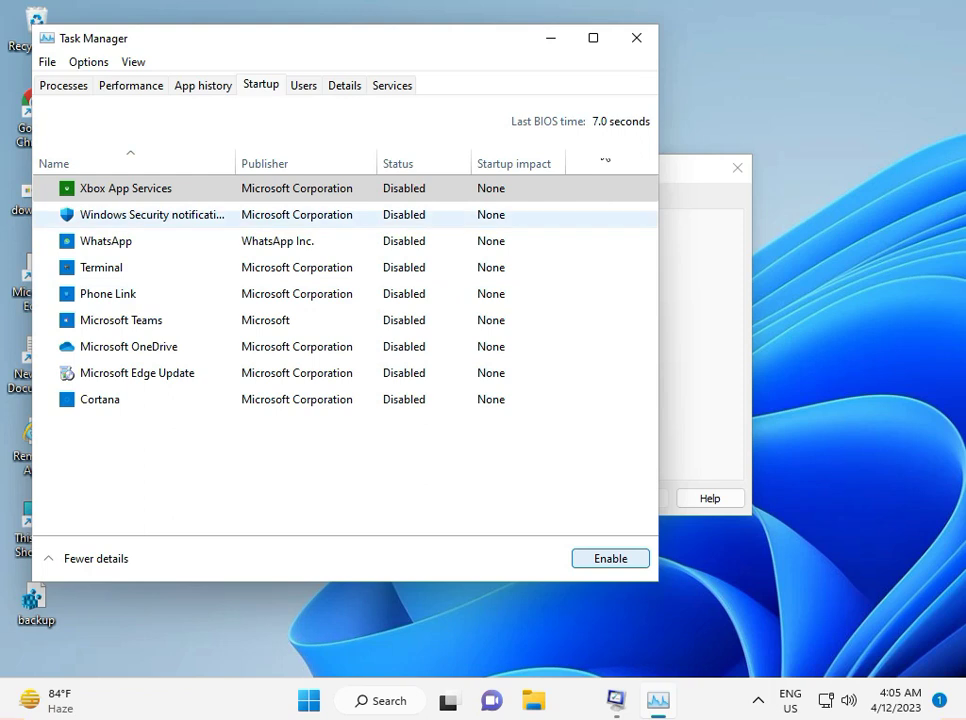
Step: Close Task Manager and confirm the System Configuration dialog
click(634, 41)
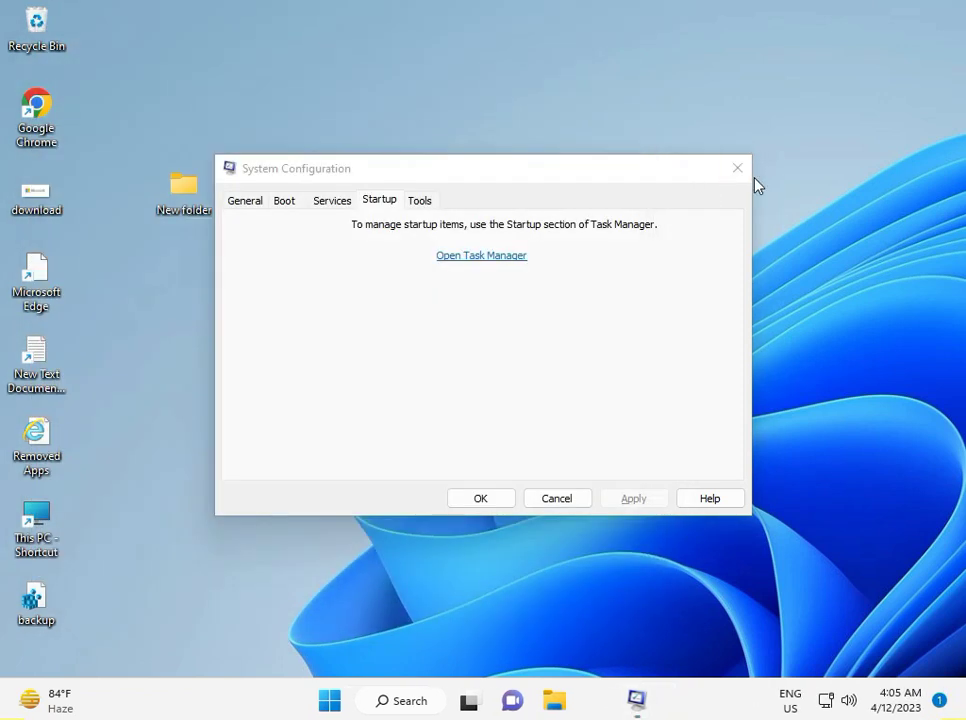
click(485, 498)
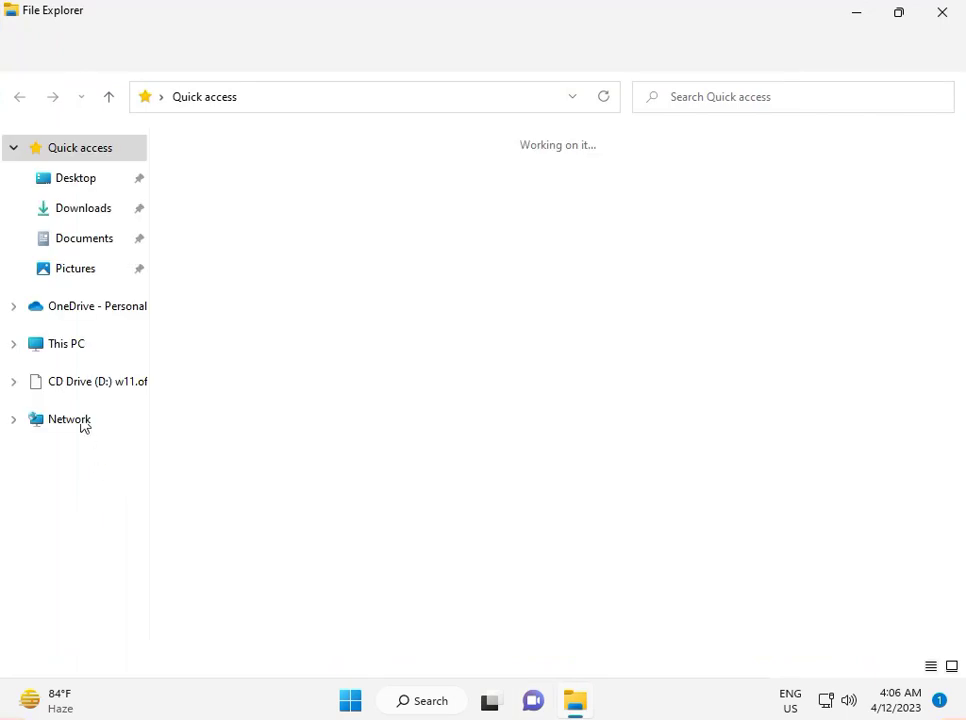
Step: Open Computer Management from This PC in File Explorer and show Device Manager
click(70, 344)
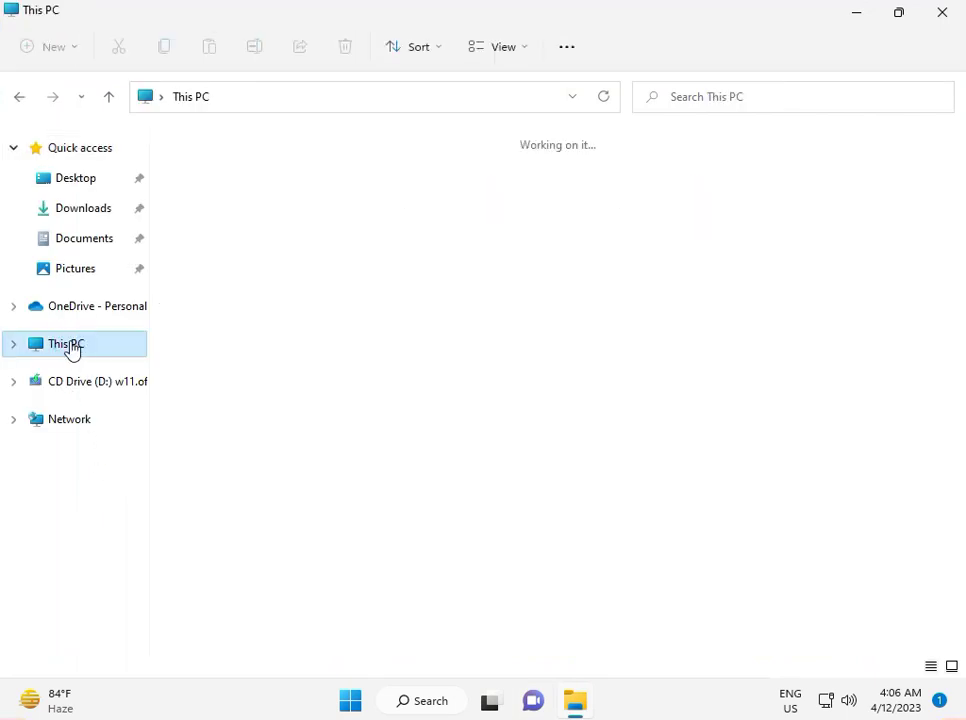
right_click(71, 345)
click(173, 578)
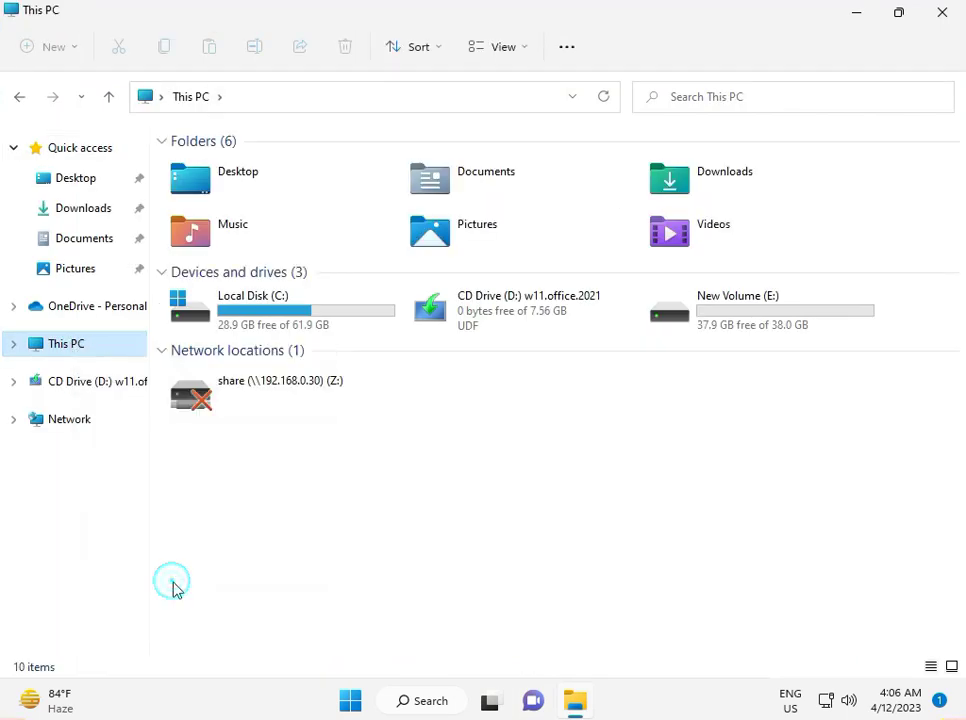
click(248, 362)
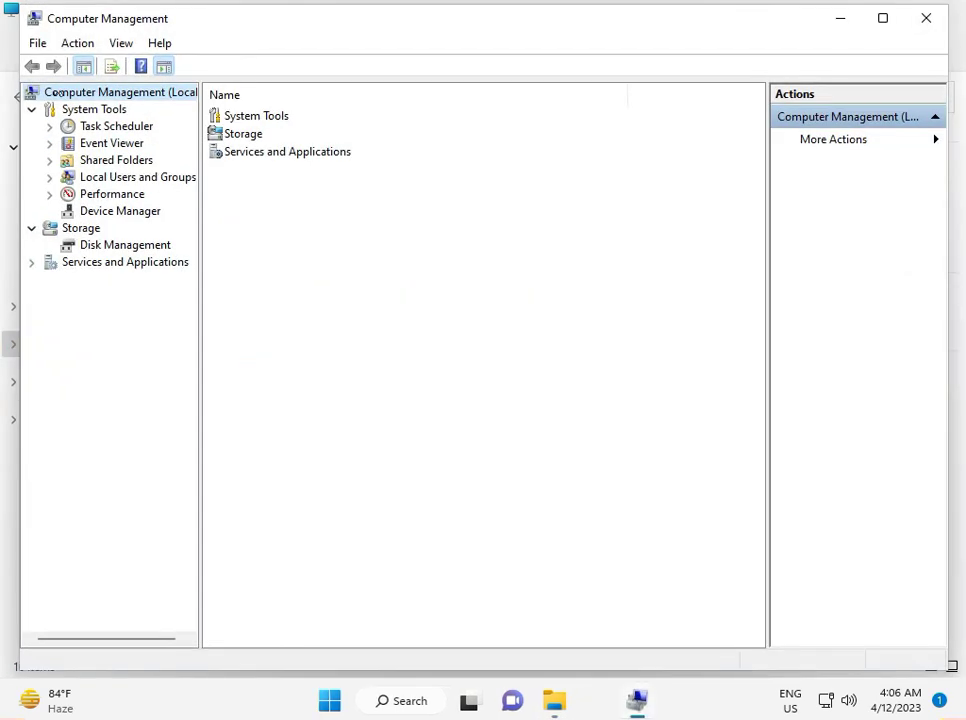
click(126, 212)
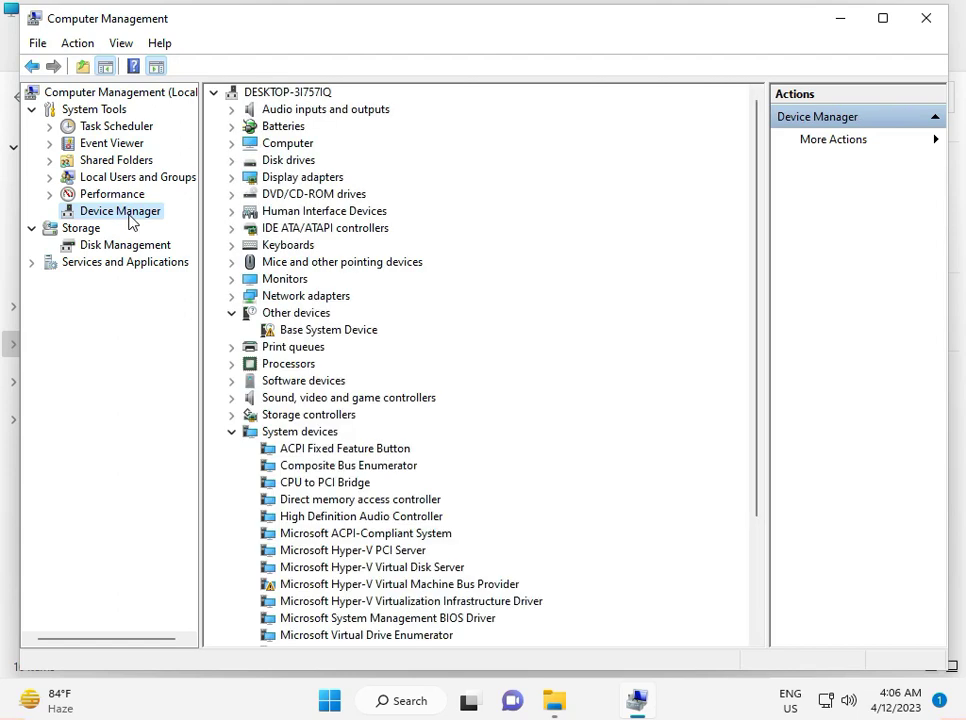
Step: Start a driver update for the Microsoft Basic Display Adapter under Display adapters
click(231, 433)
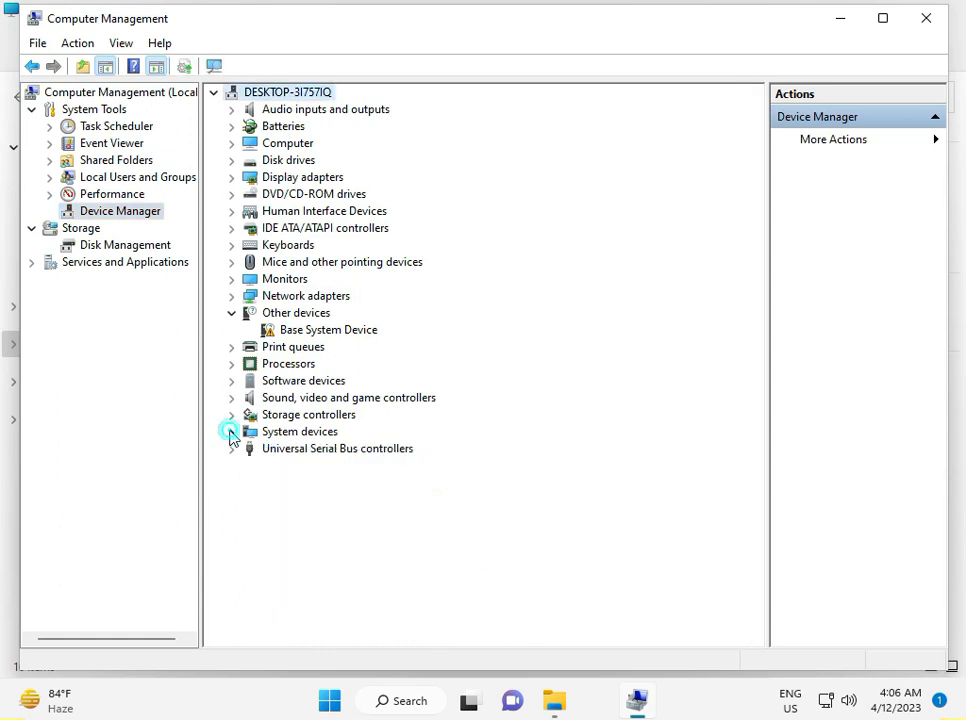
click(231, 145)
click(231, 145)
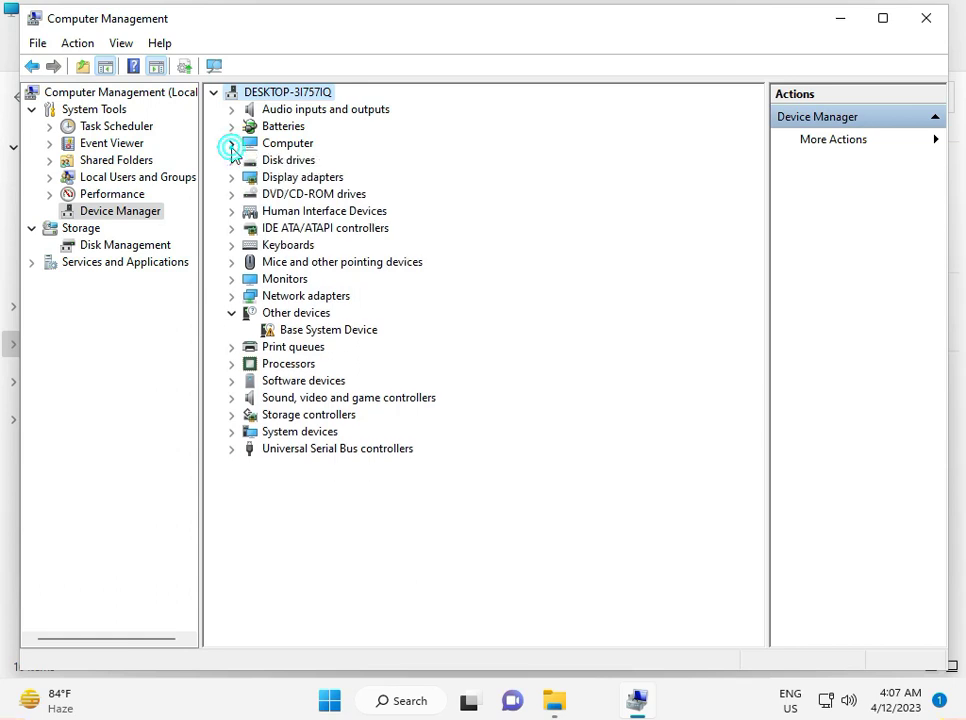
click(231, 181)
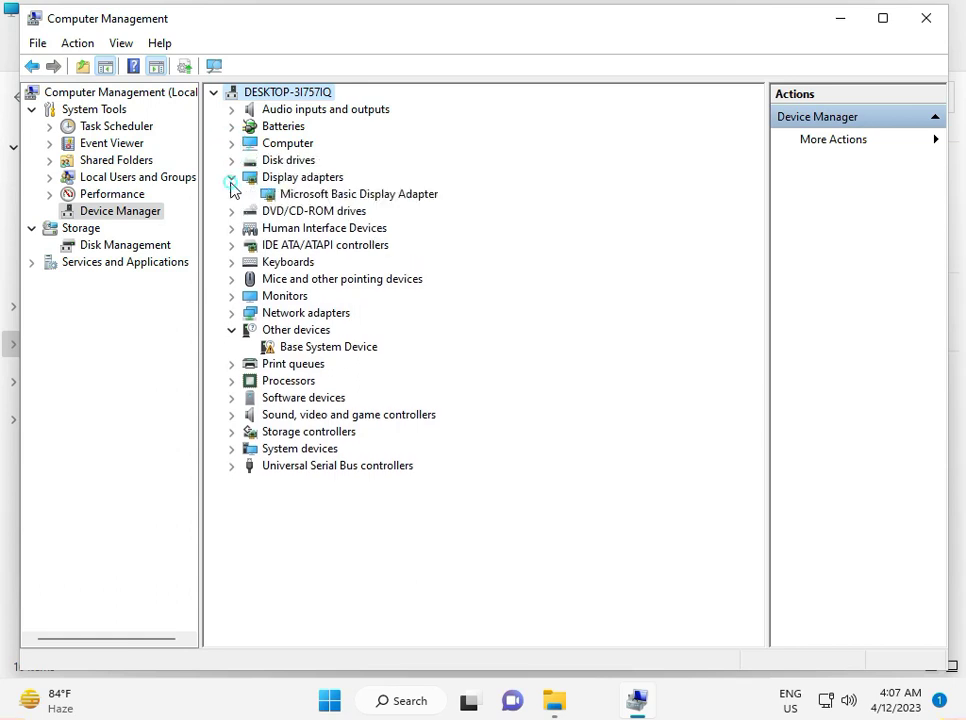
right_click(308, 196)
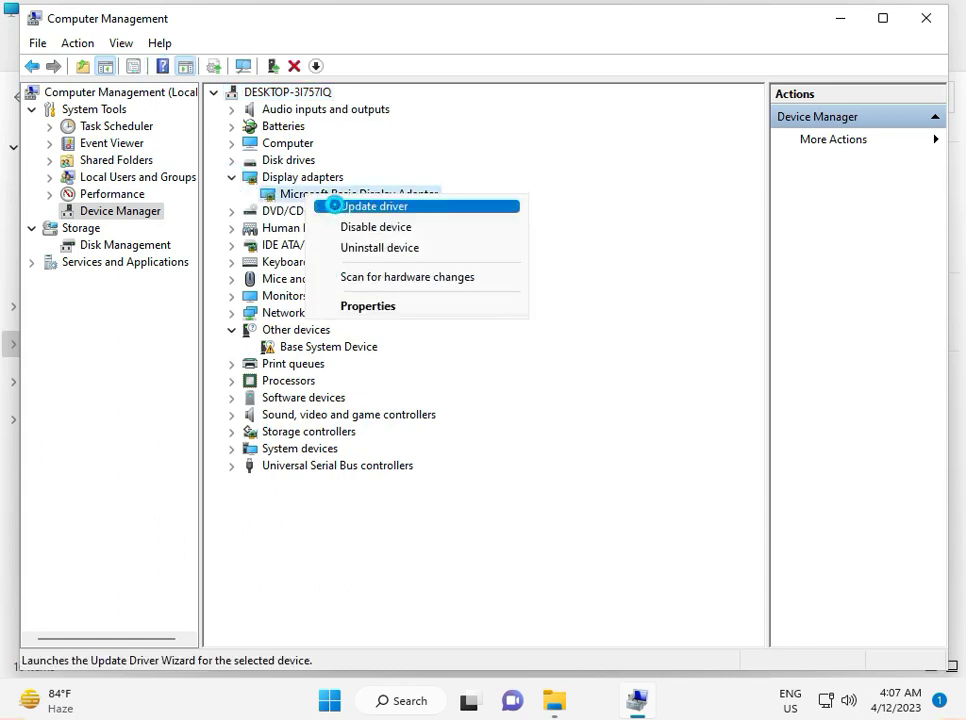
click(336, 207)
click(448, 351)
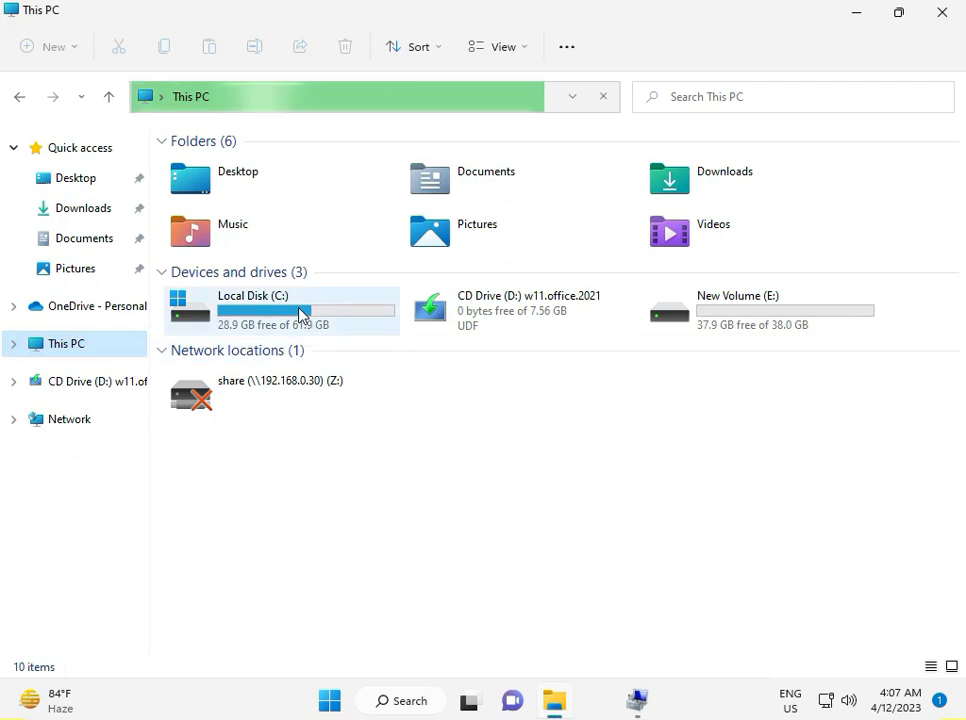
Step: Return to Computer Management, scan for hardware changes, and close both Computer Management and File Explorer
click(638, 704)
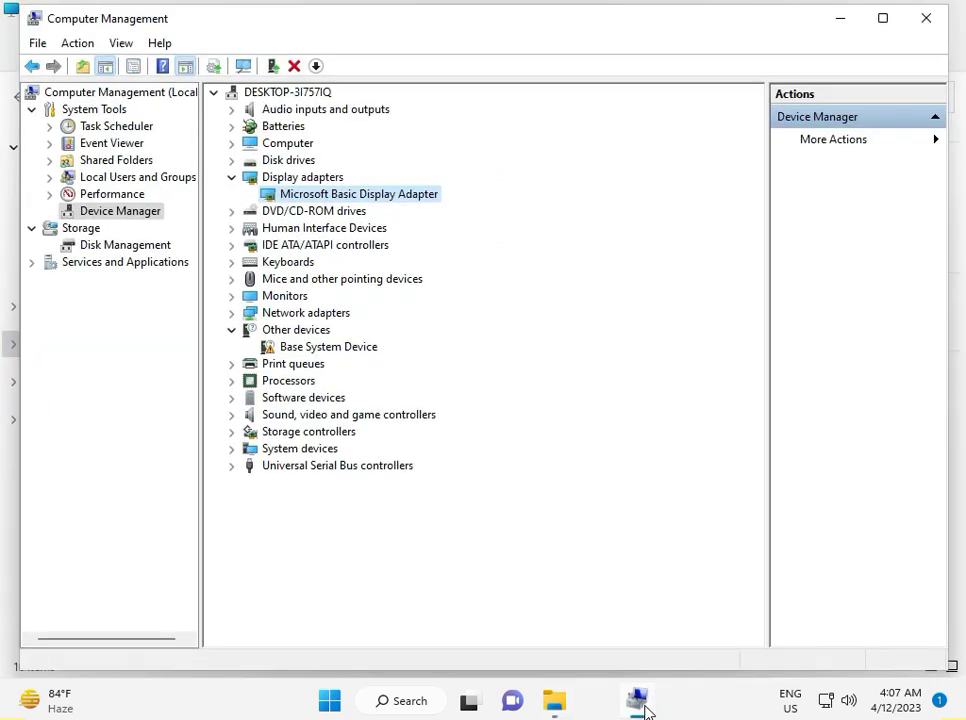
right_click(328, 194)
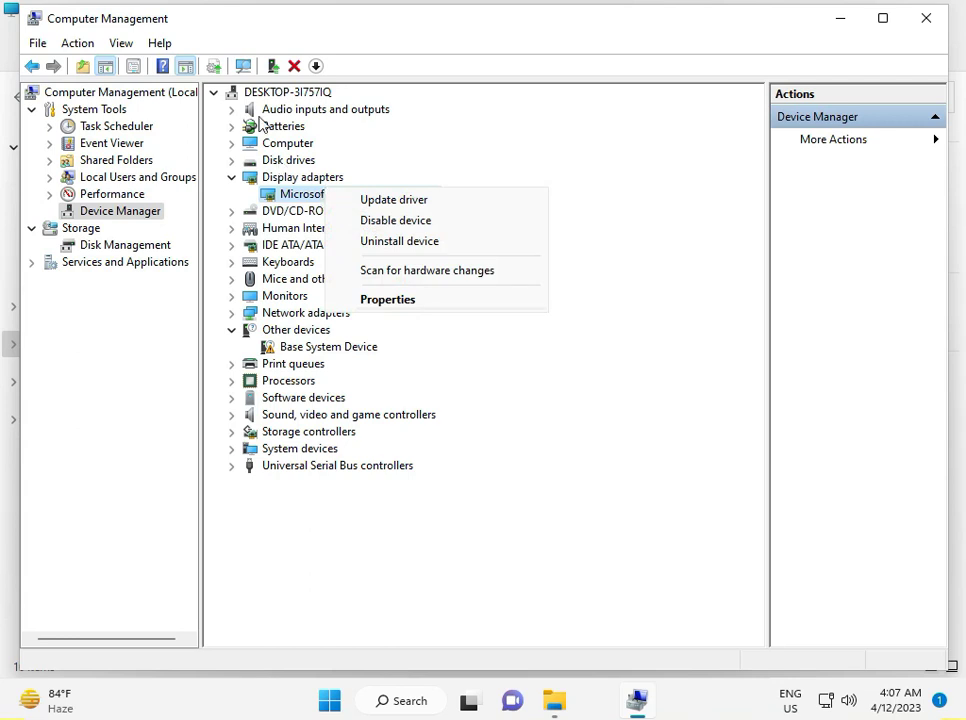
click(553, 135)
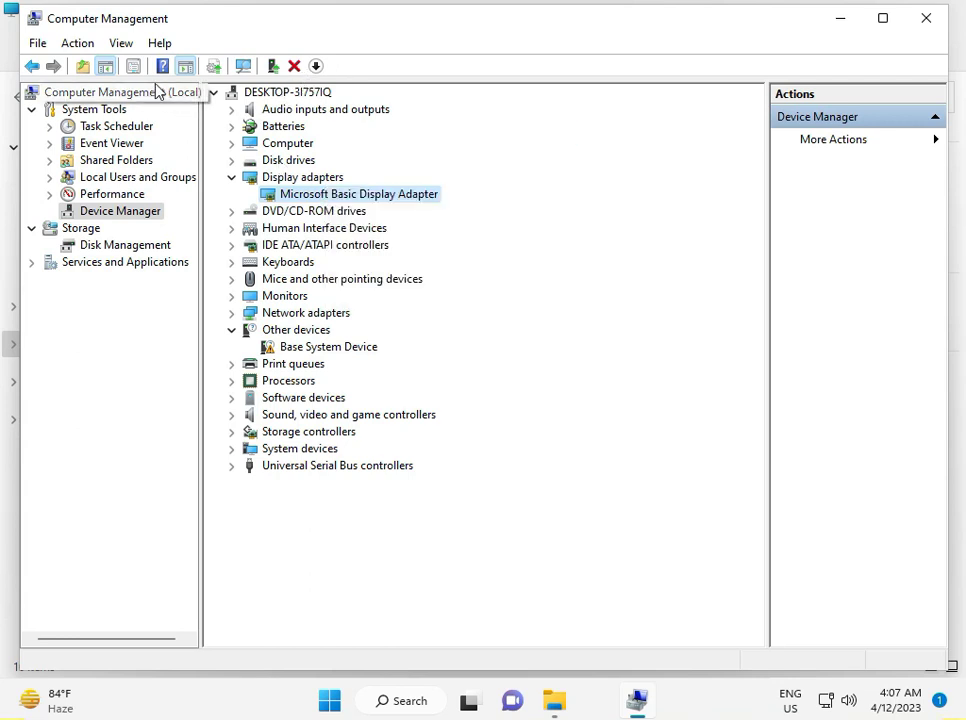
click(246, 72)
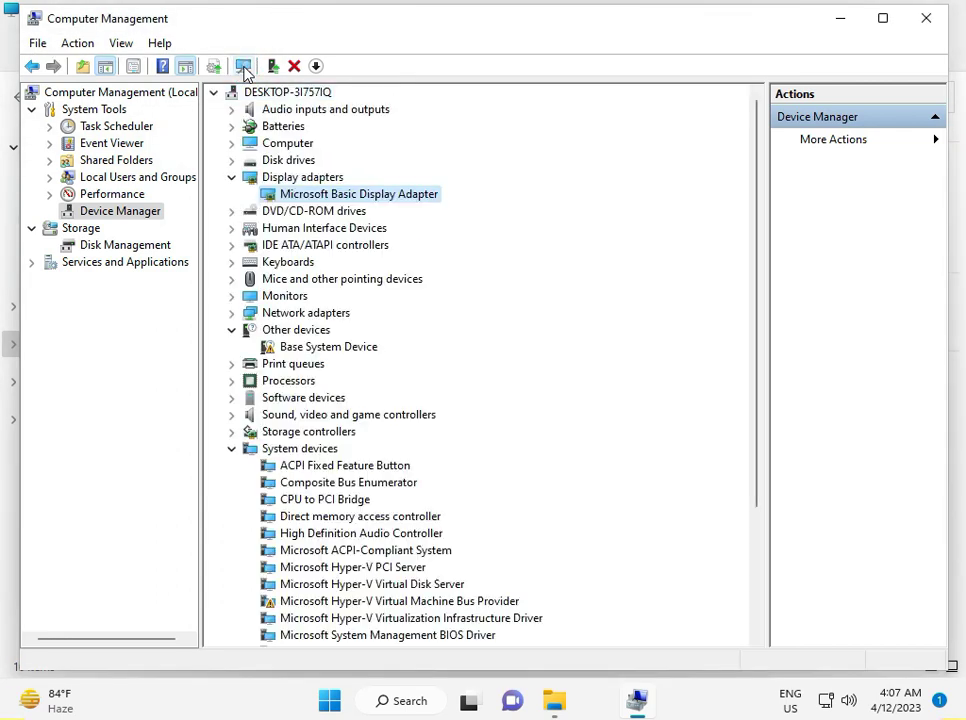
click(931, 26)
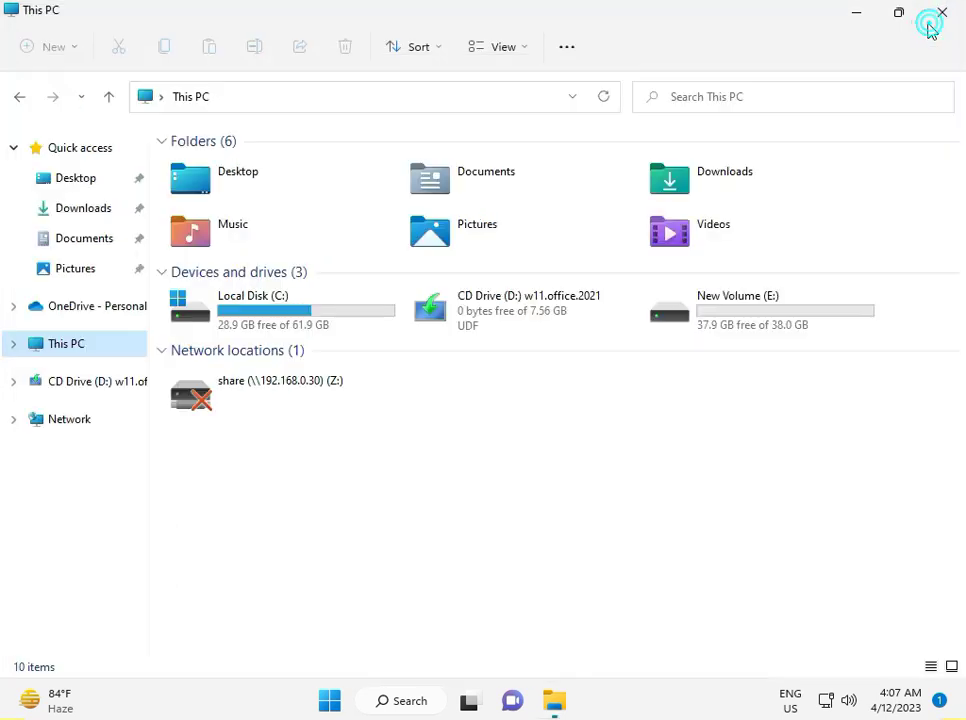
click(936, 17)
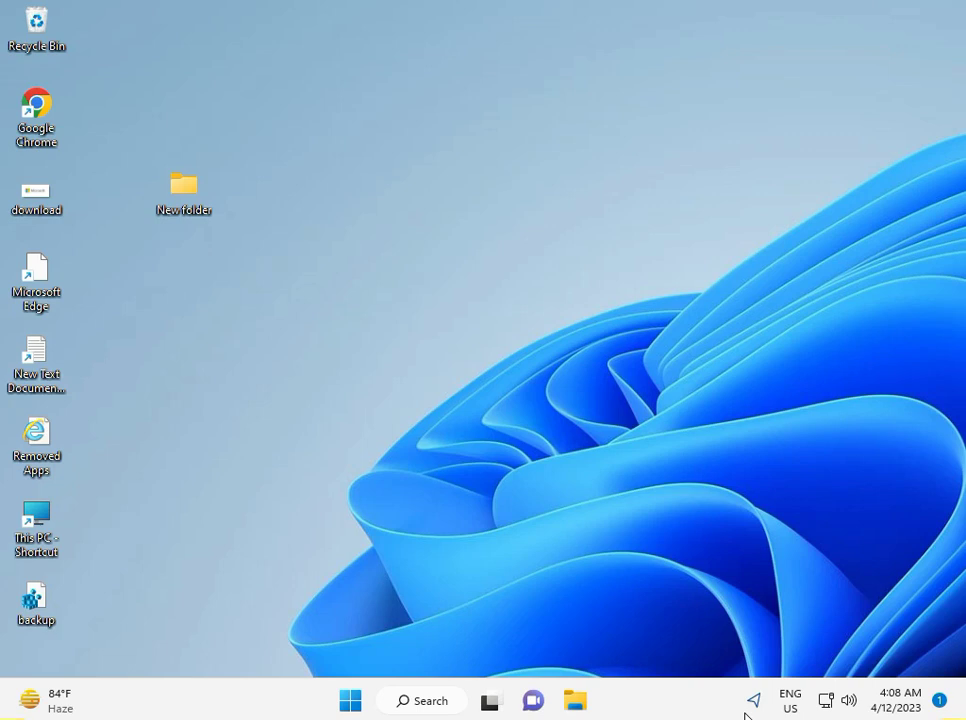
click(335, 585)
key(super+r)
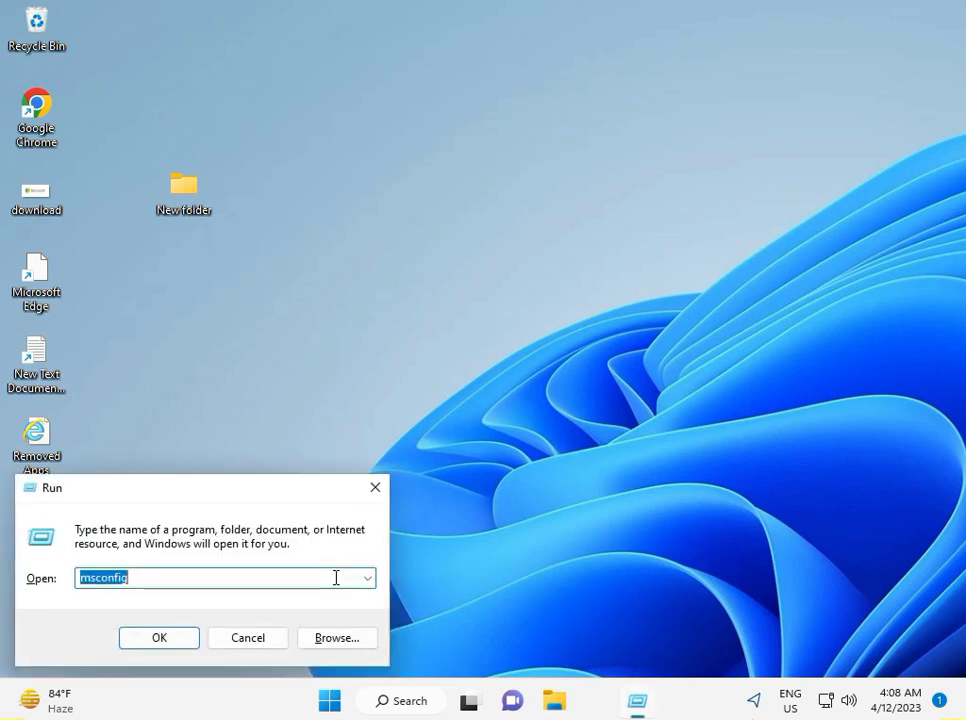
text(cmd)
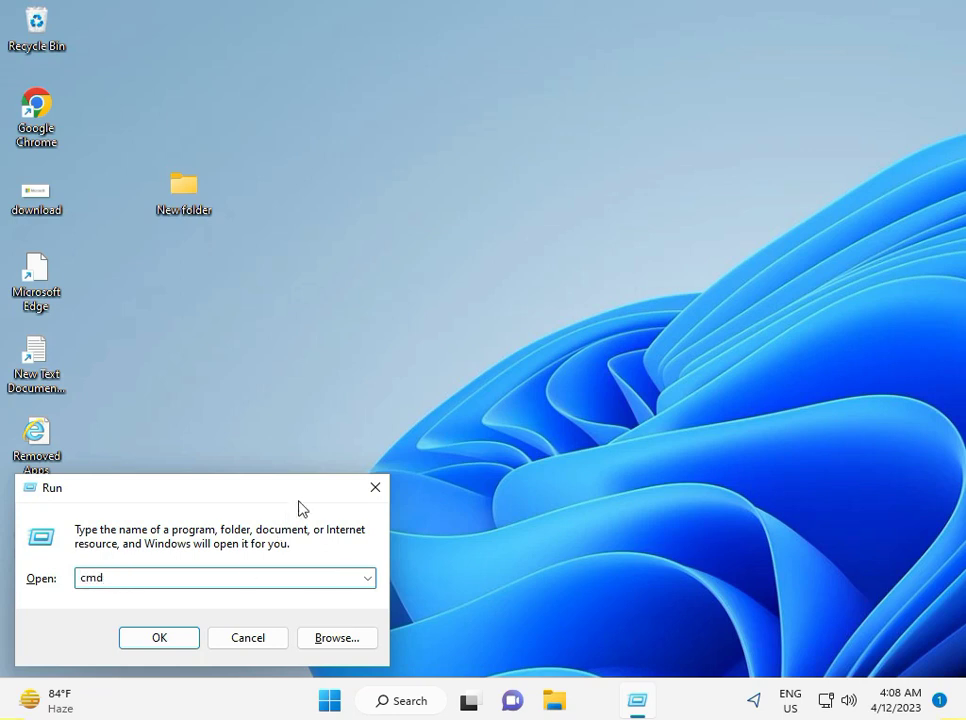
click(362, 489)
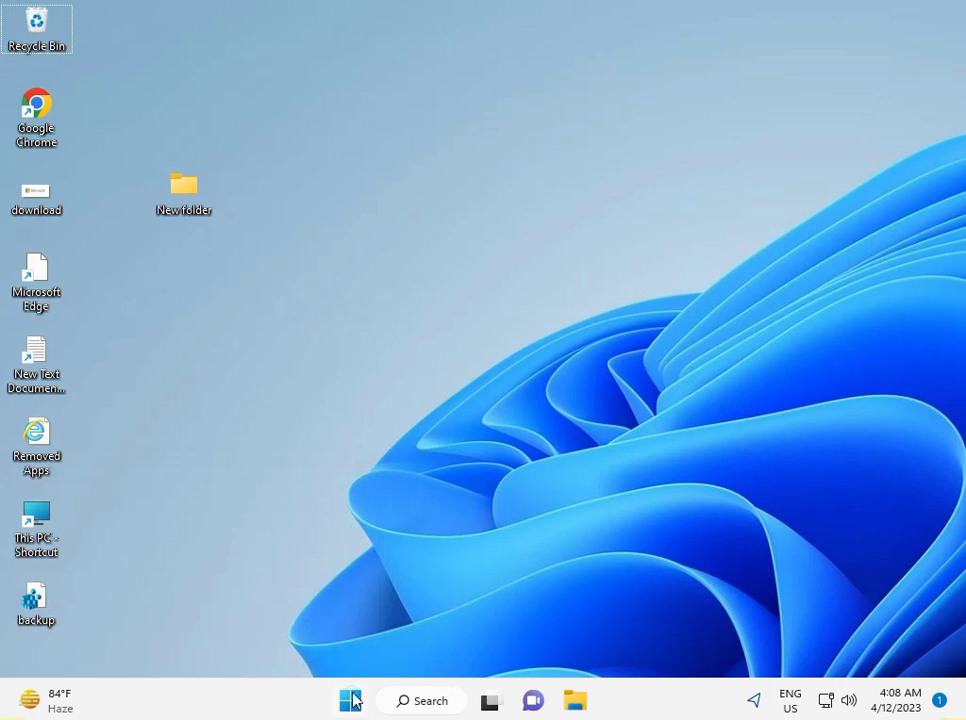
Step: Try to run chkdsk c: /f /r /x in a Command Prompt without administrator rights, and close the window
click(352, 700)
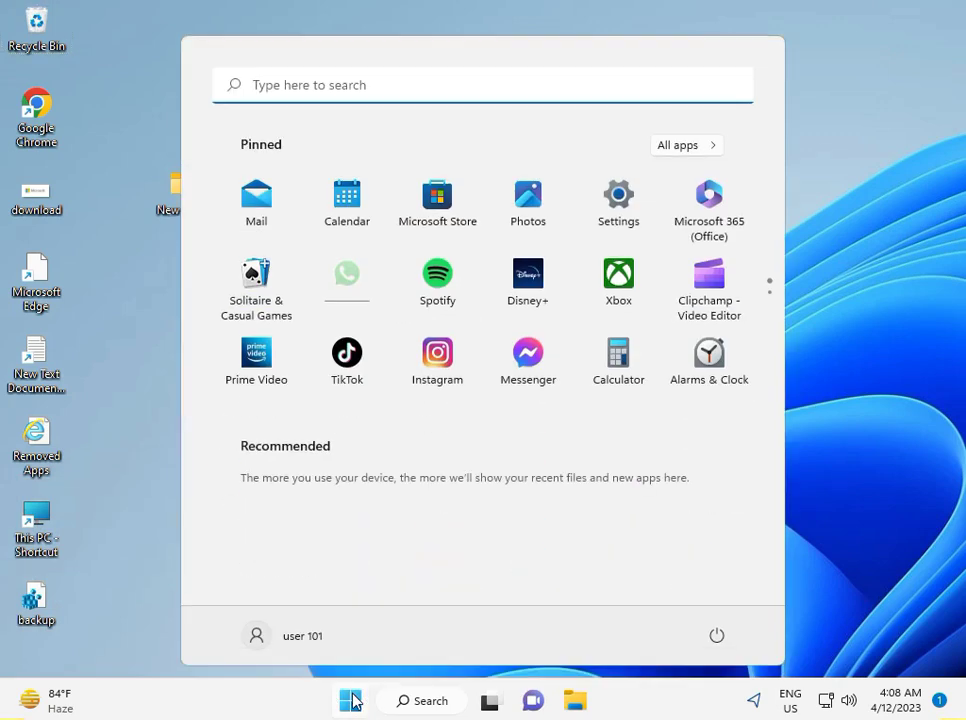
text(cmd)
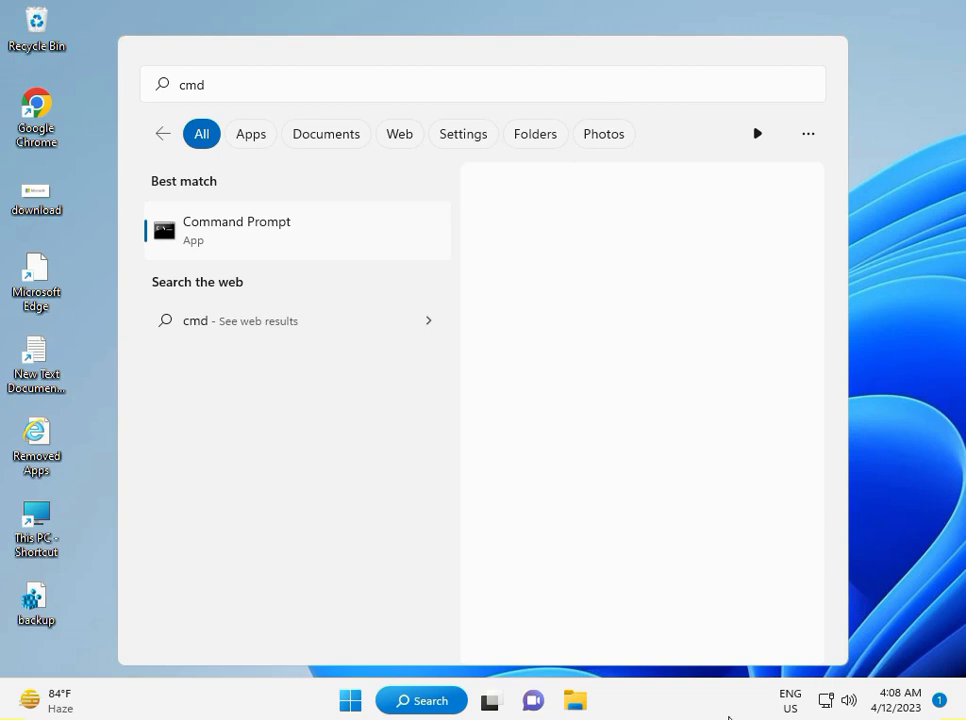
click(251, 235)
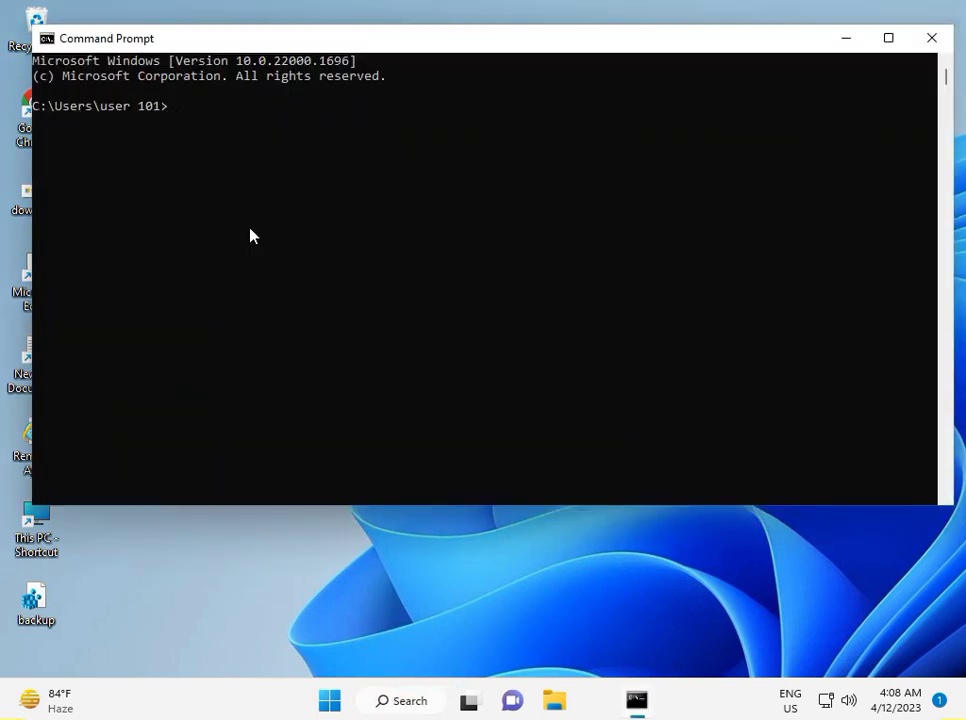
text(chkdsk c: /f /r /x)
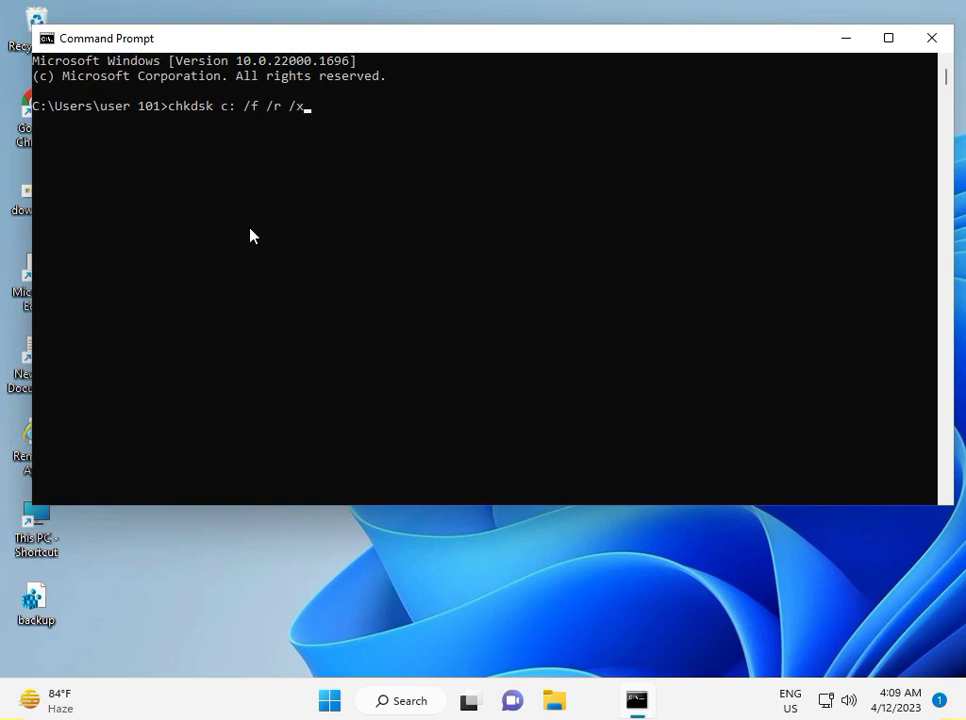
key(Return)
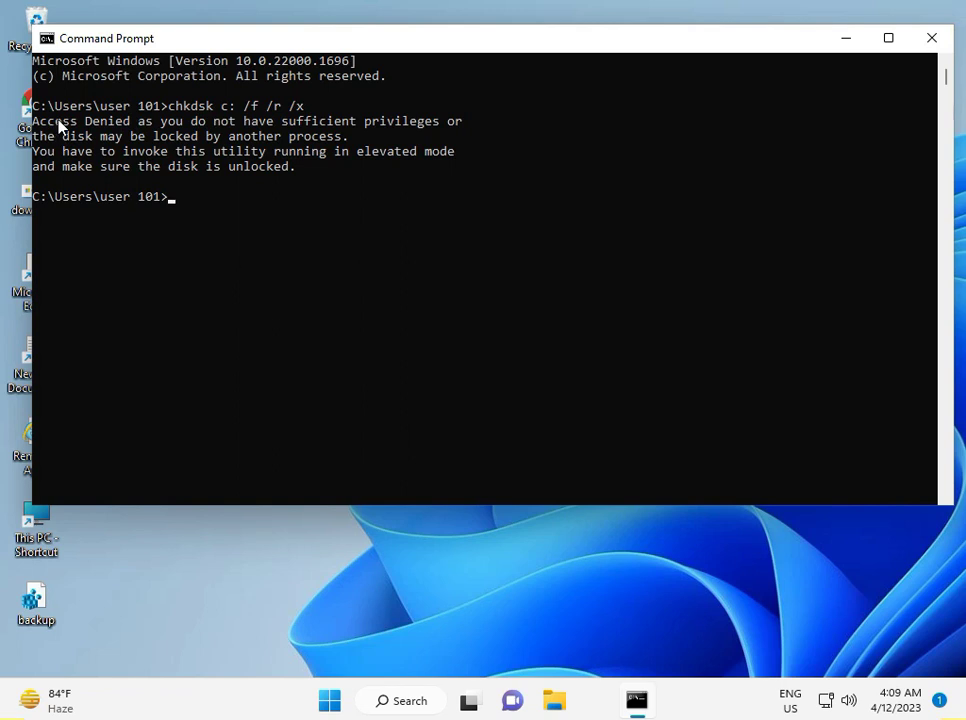
drag(70, 121, 145, 127)
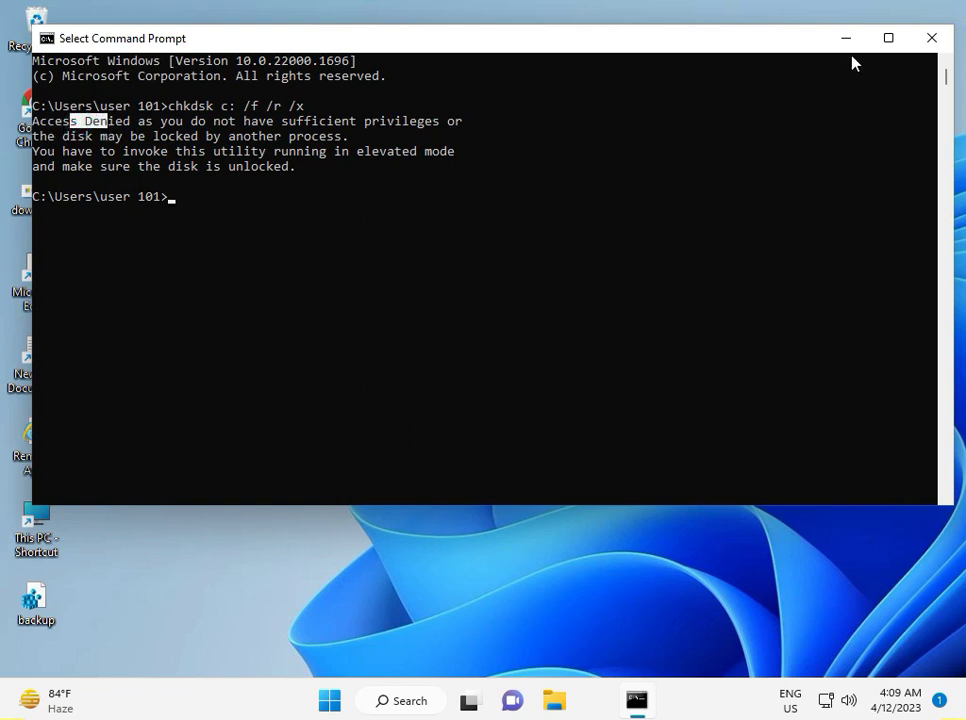
click(931, 37)
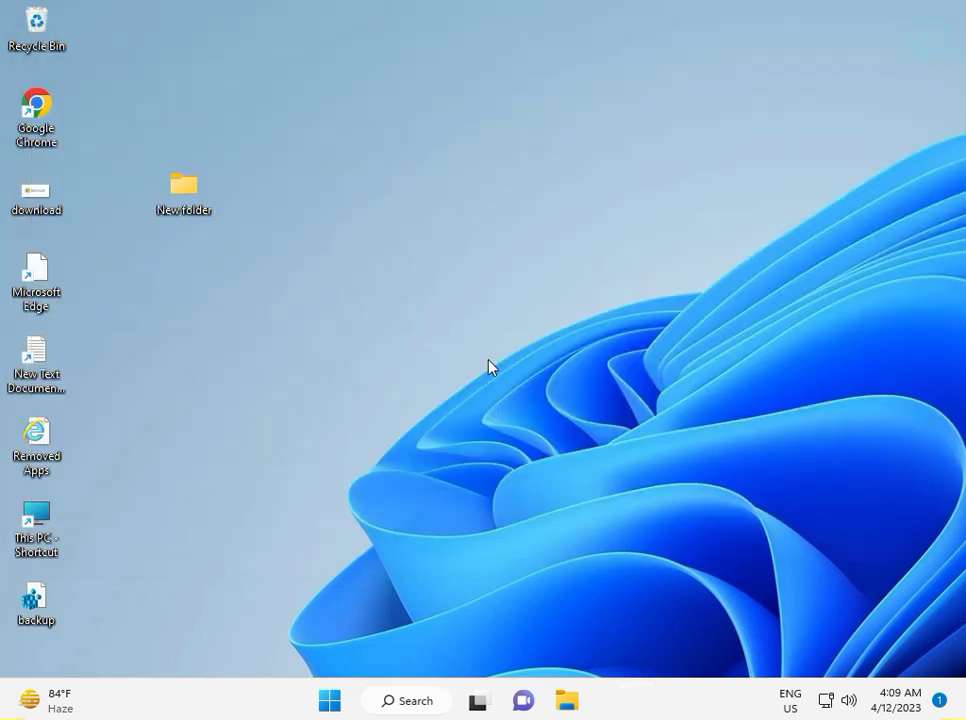
Step: Search for cmd and open Command Prompt as administrator, allowing it to make changes to the device
click(349, 702)
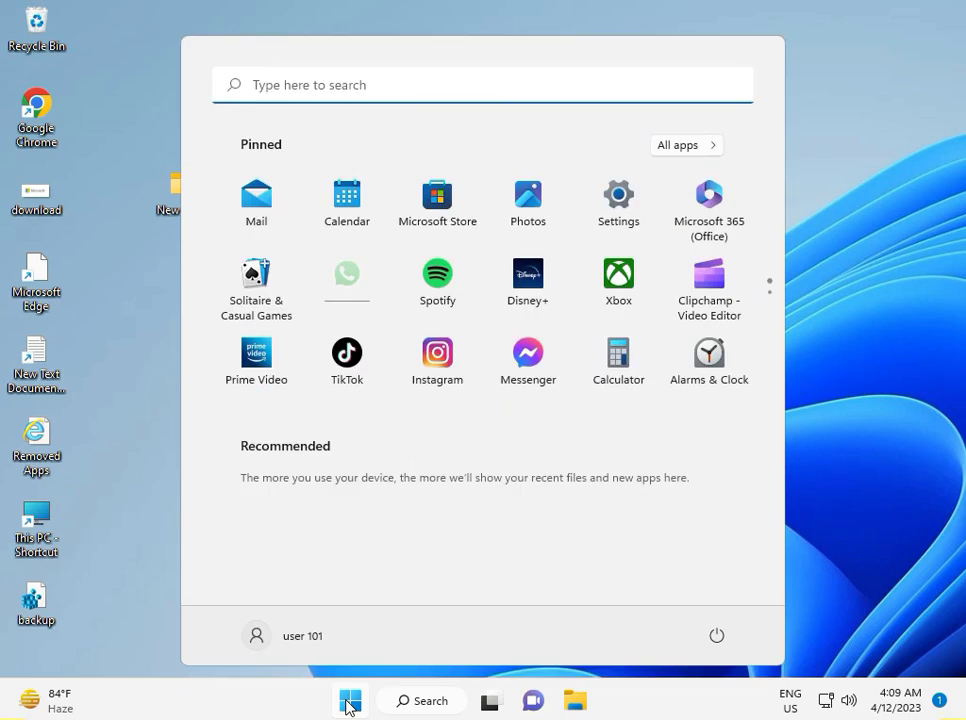
text(cmd)
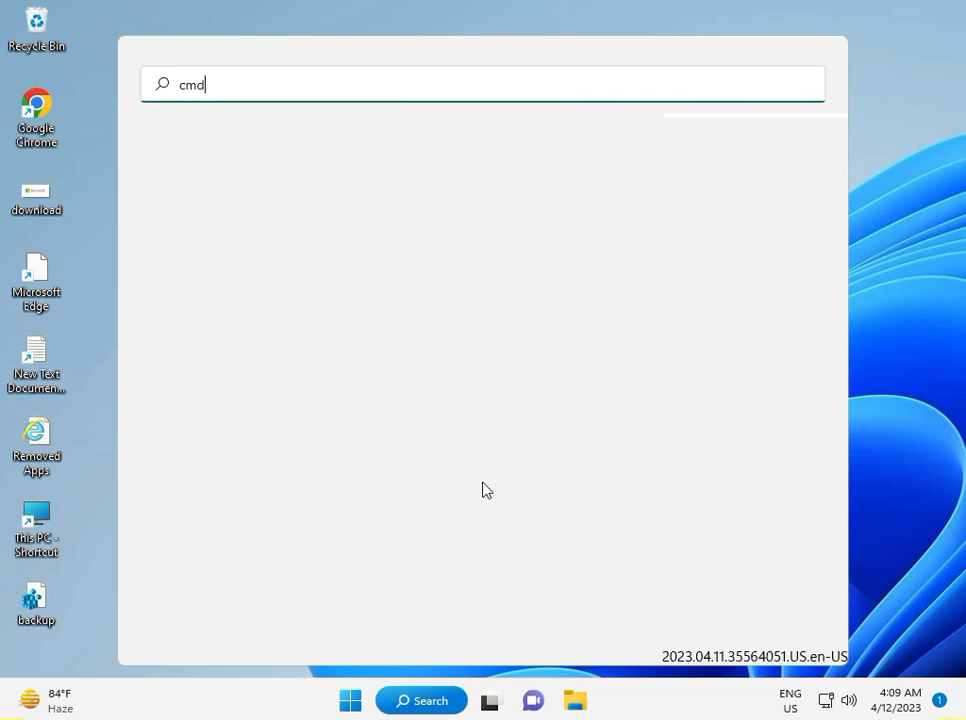
key(BackSpace)
key(BackSpace)
key(BackSpace)
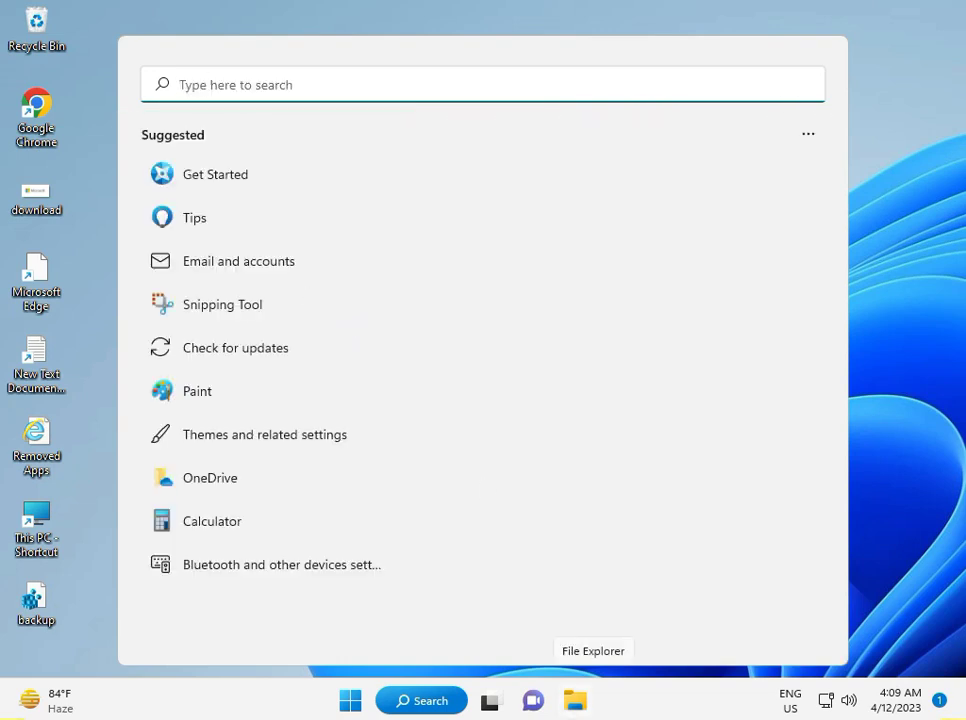
text(cmd)
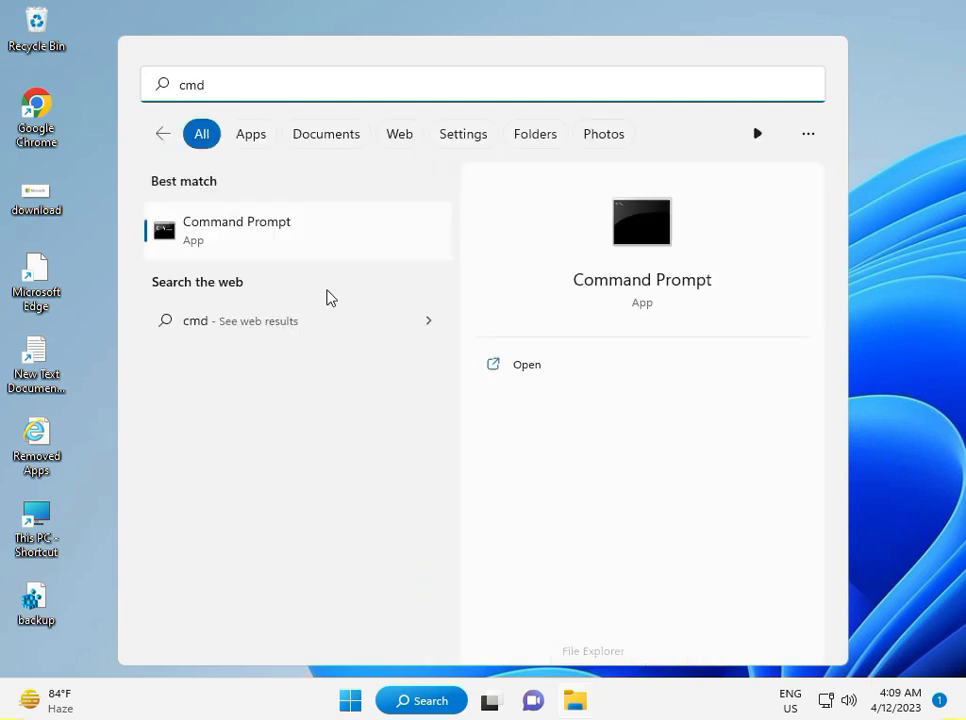
click(573, 404)
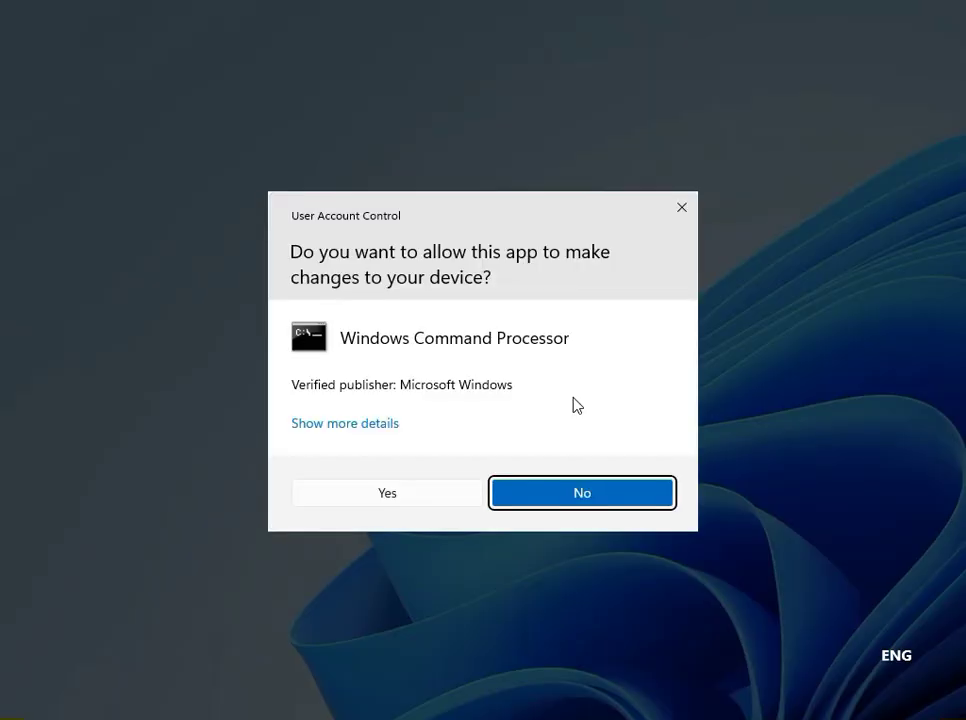
click(416, 496)
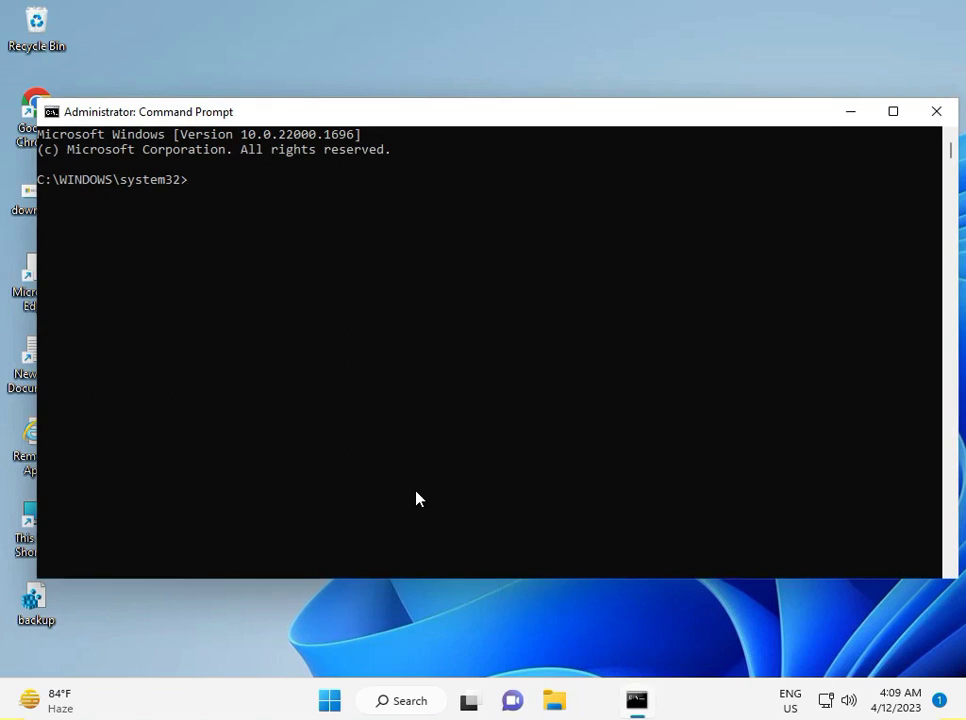
Step: Run chkdsk c: /f /r /x, answer y to schedule the check for the next restart, and close Command Prompt
text(chkdsk c: /f /r /x)
key(Return)
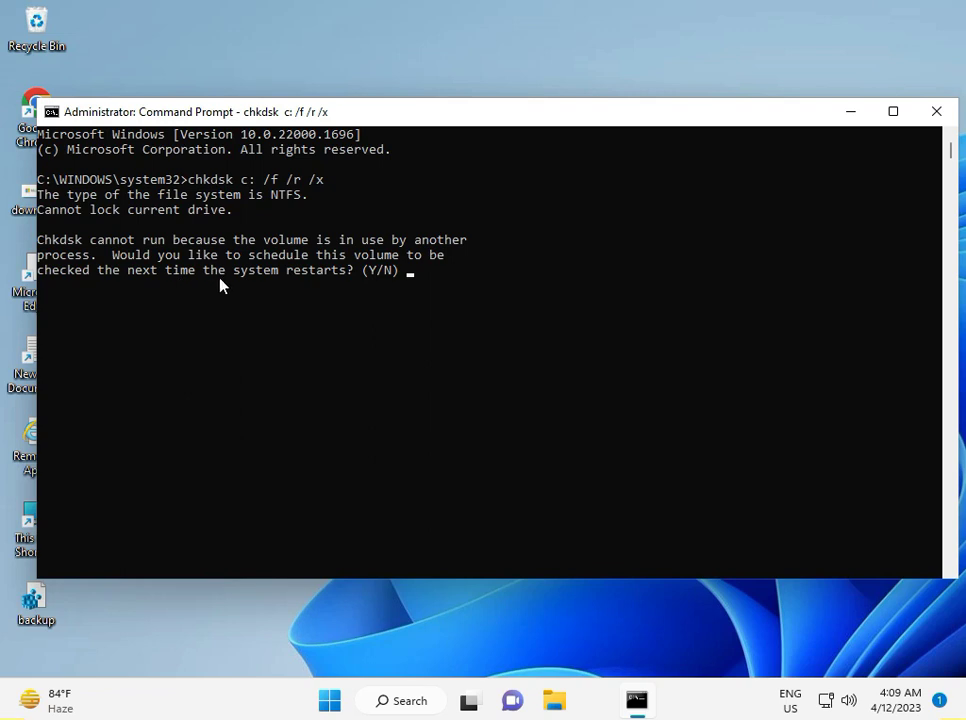
text(y)
key(Return)
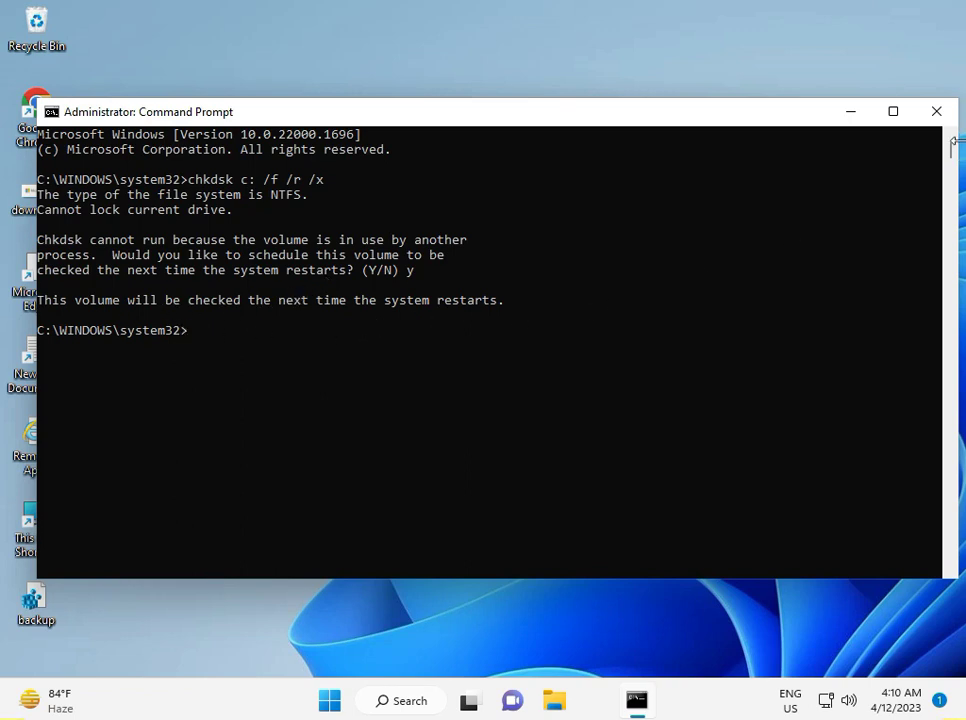
click(936, 111)
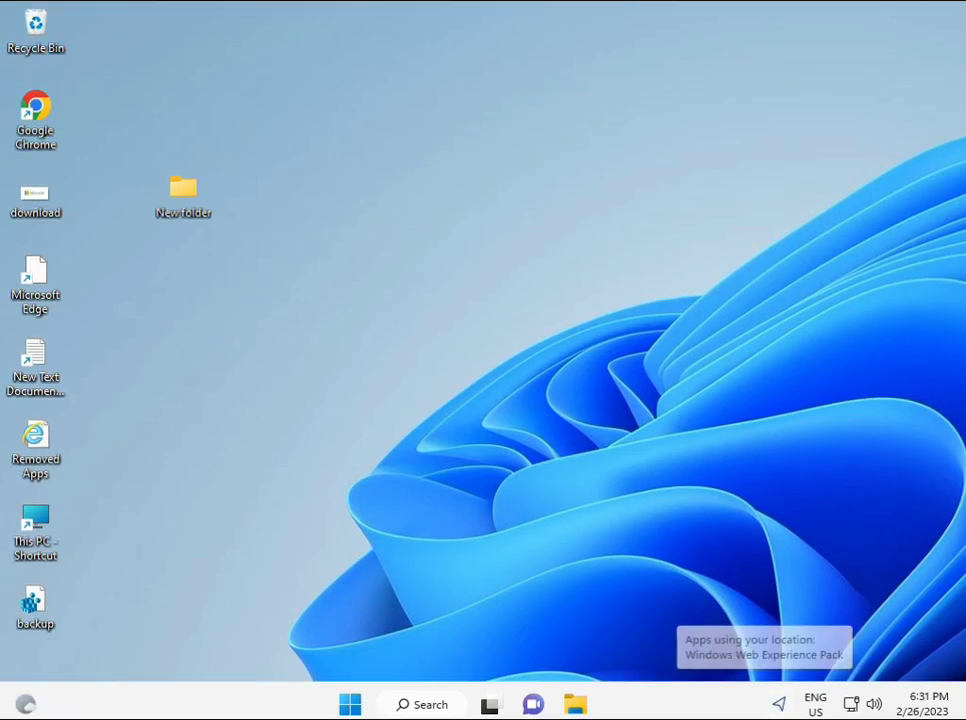
Step: Find Command Prompt by searching for cmd and launch it again with administrator rights
click(350, 704)
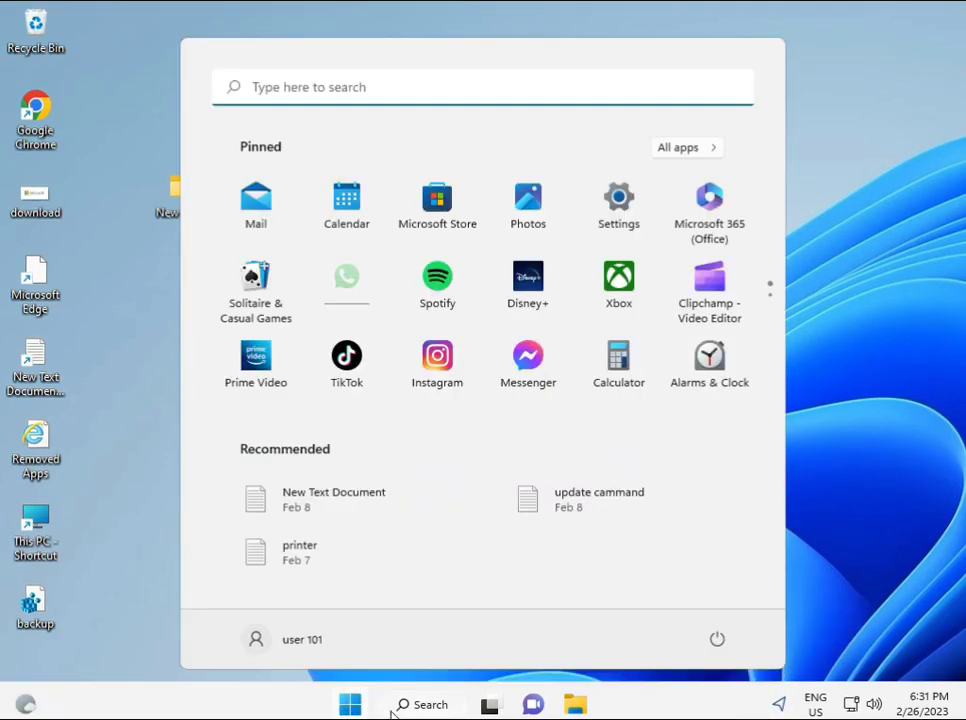
text(cmd)
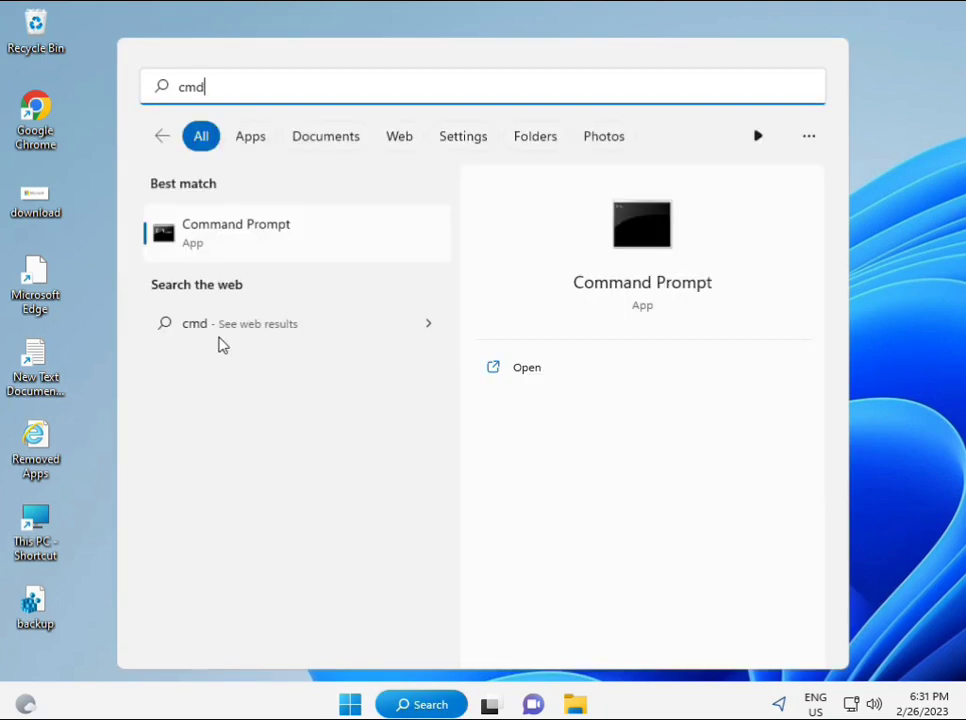
click(213, 235)
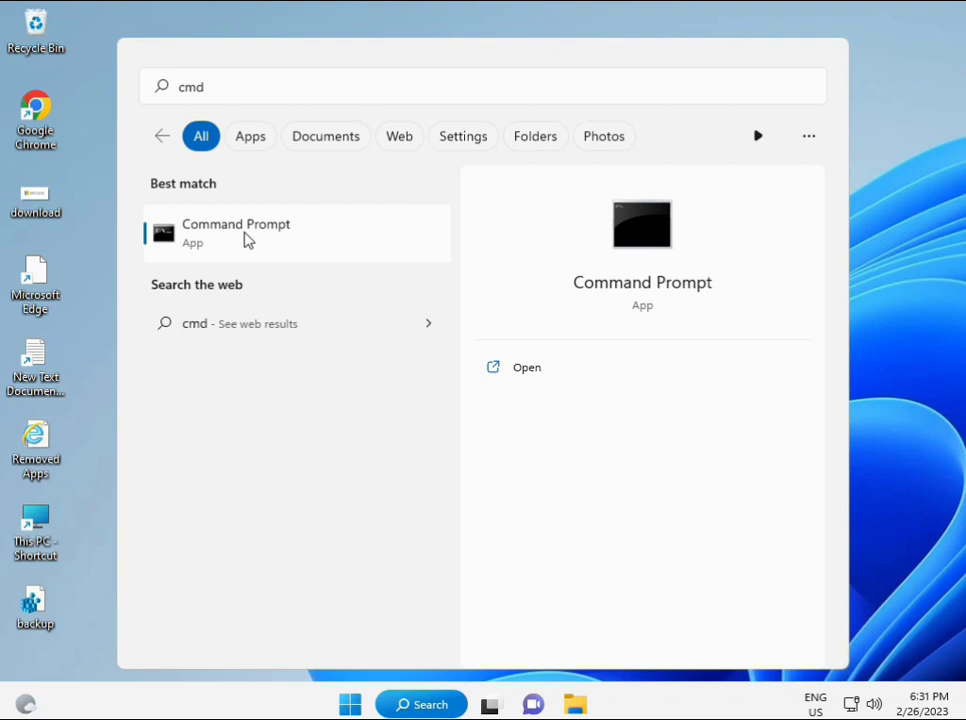
right_click(248, 240)
key(Escape)
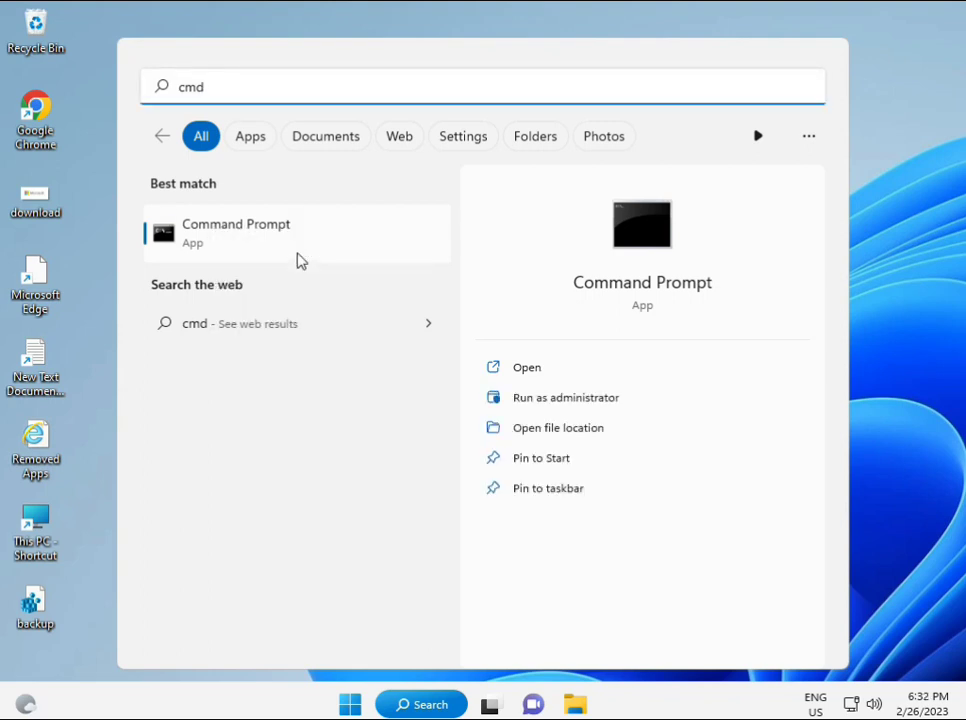
key(ctrl+shift+Return)
click(394, 495)
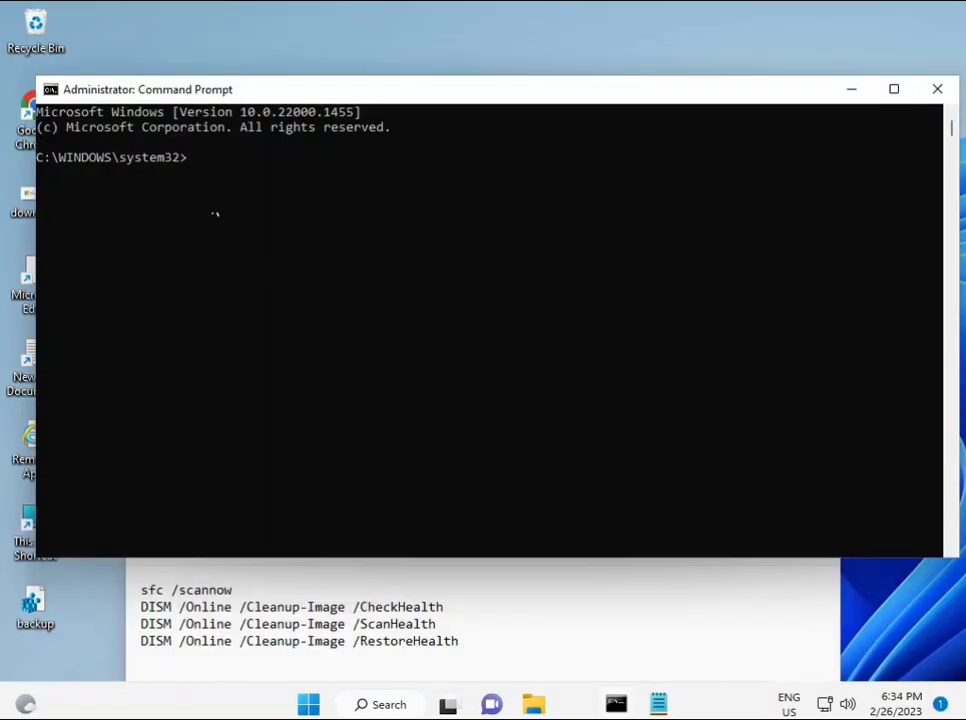
Step: Run the system file check with sfc /scannow in the administrator Command Prompt
click(193, 163)
text(sca)
key(BackSpace)
key(BackSpace)
key(BackSpace)
text(sfc /scannow)
key(Return)
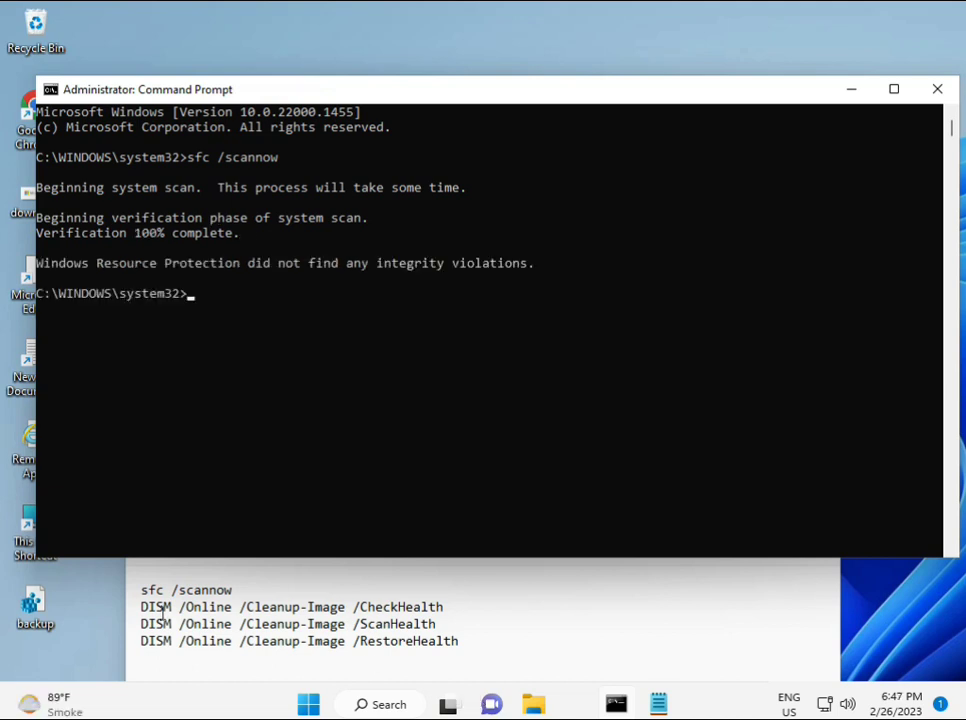
Step: Copy the DISM /Online /Cleanup-Image /CheckHealth line from the Notepad document
drag(141, 607, 453, 607)
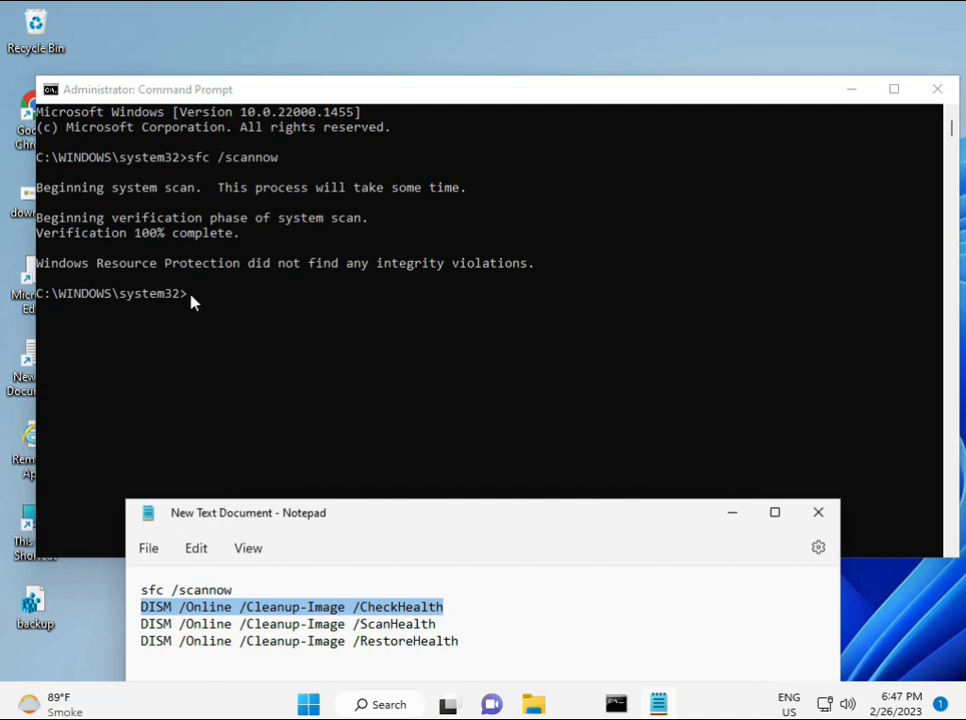
right_click(255, 608)
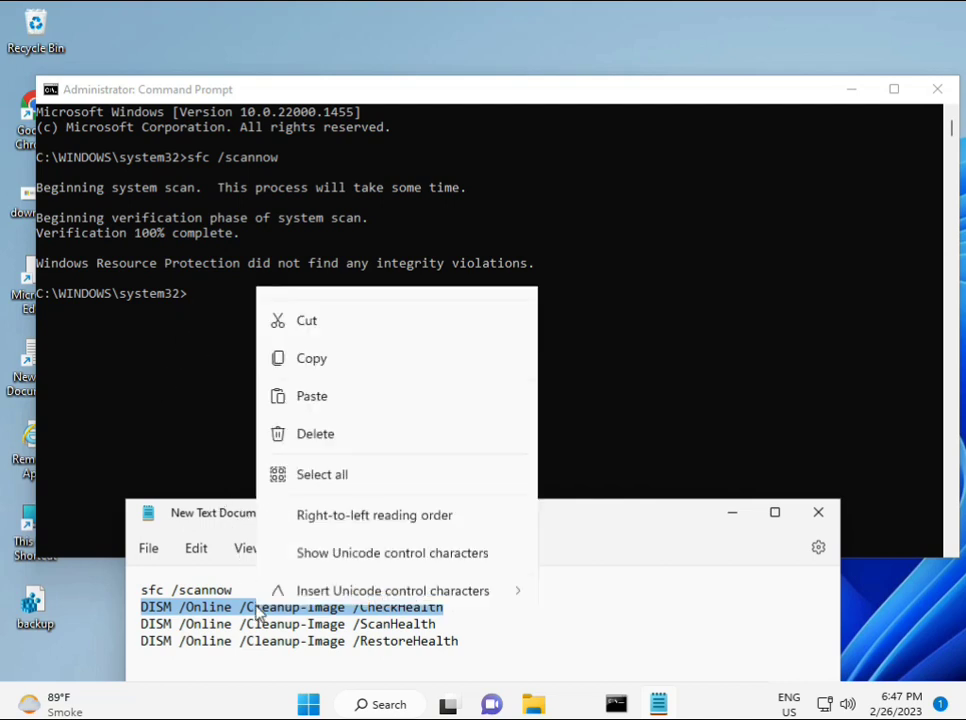